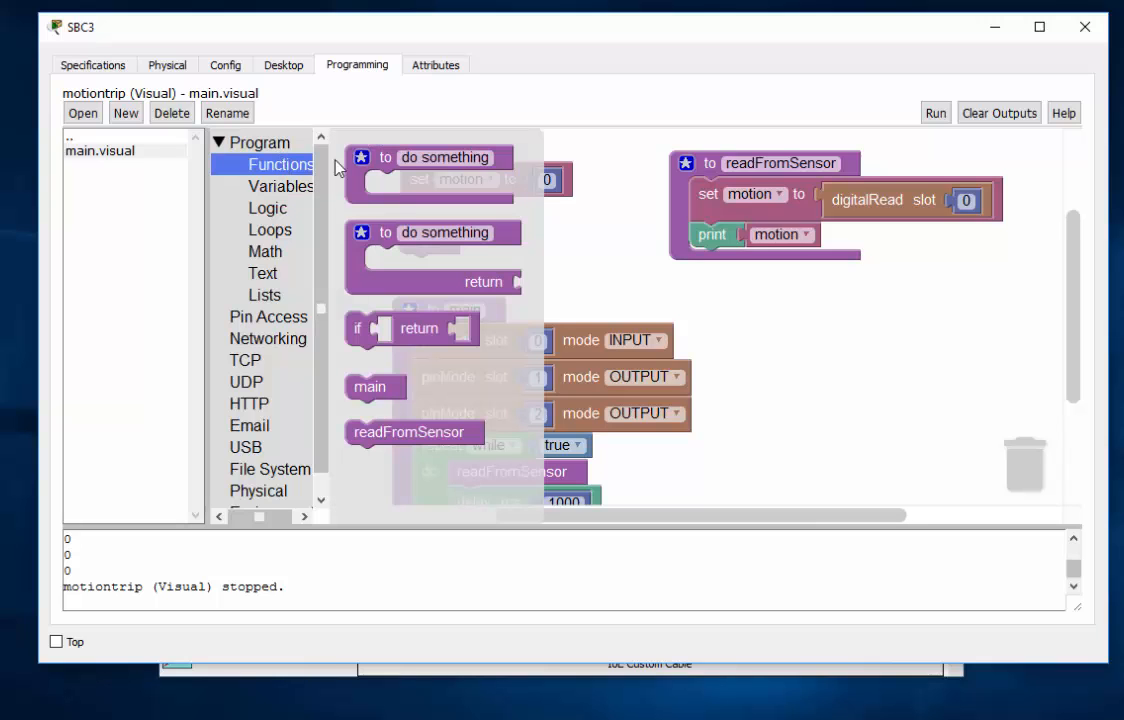
Place an empty function block on the canvas, name it writeToDevices and position it beside the others.
left_click_drag(360, 158, 746, 313)
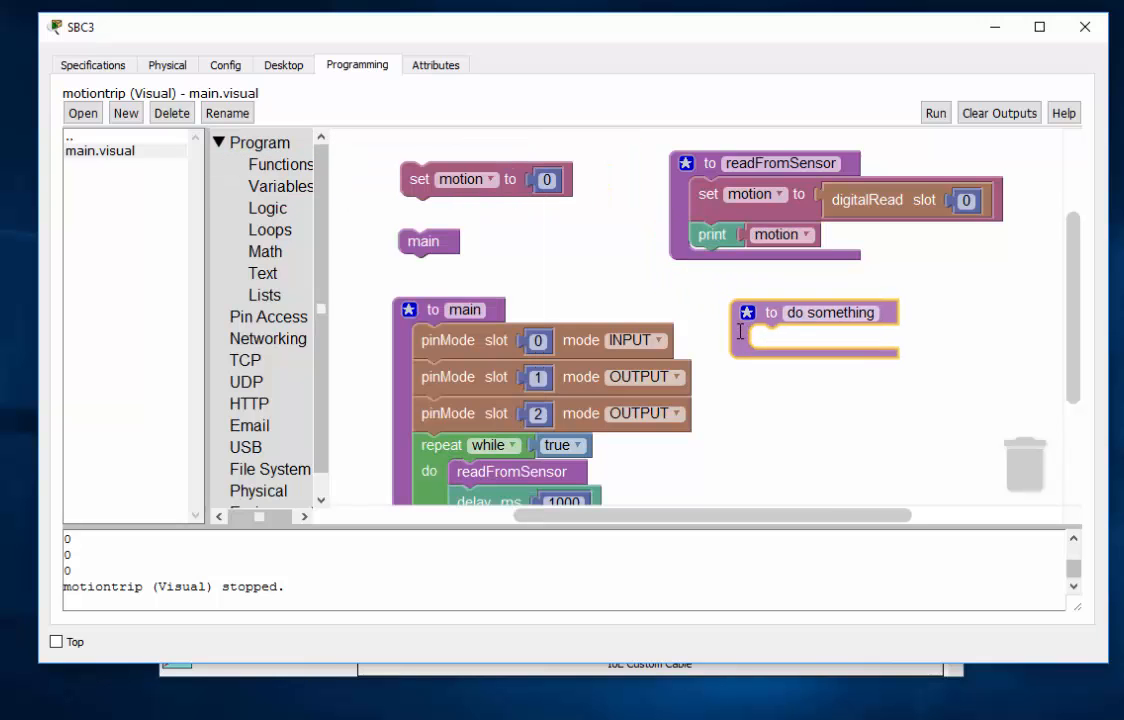
left_click(830, 313)
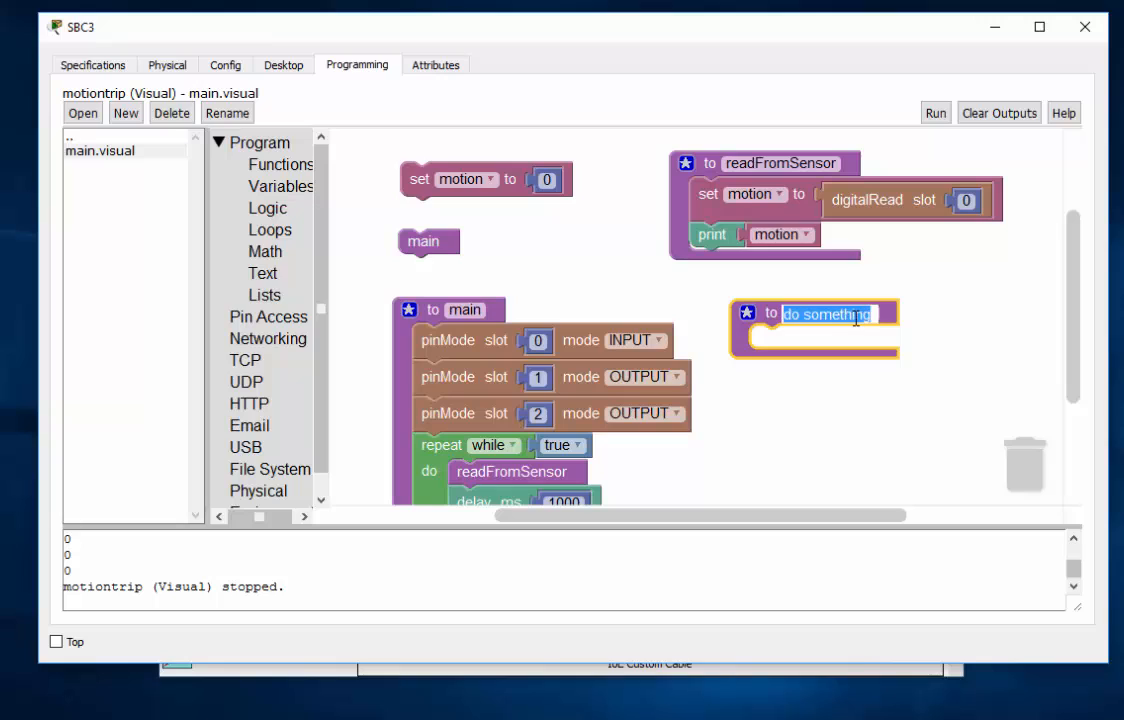
type("write")
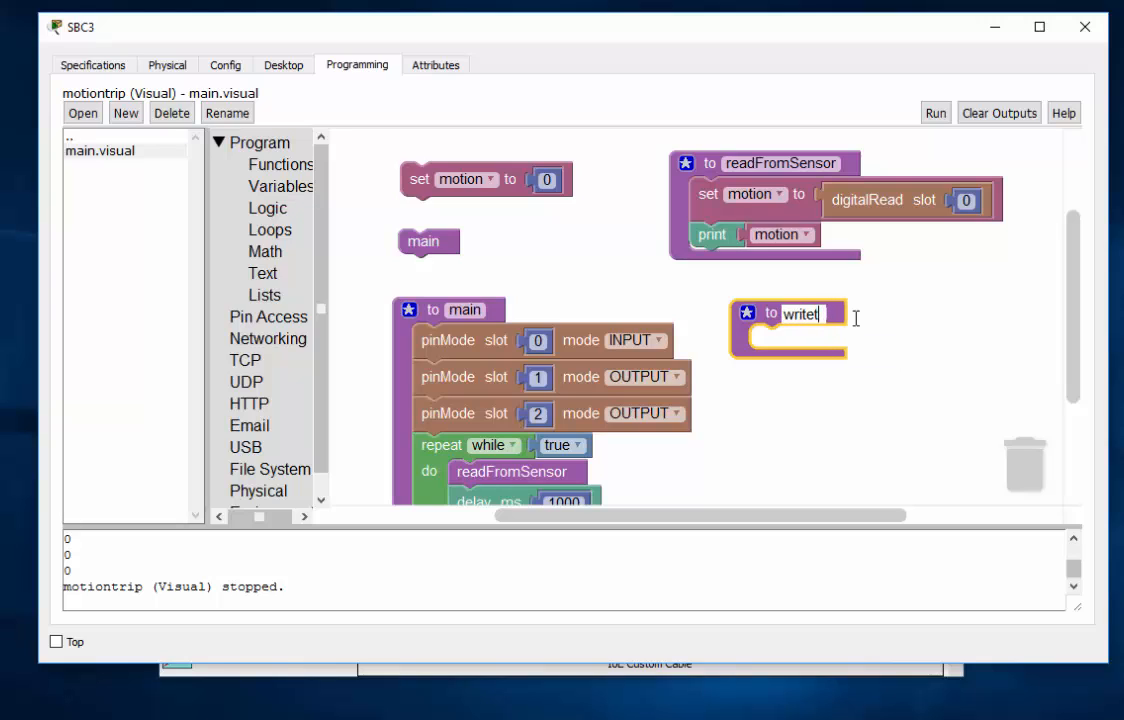
type("To")
type("Pi")
type("ns")
left_click_drag(748, 313, 754, 313)
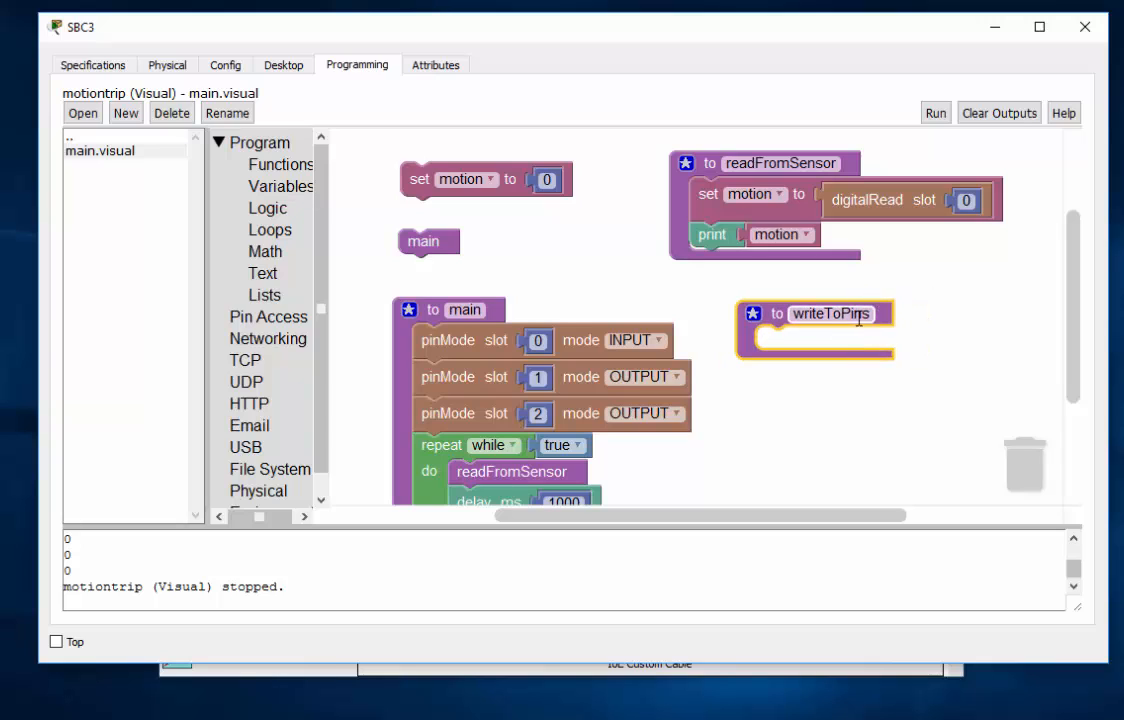
left_click(870, 316)
key("End")
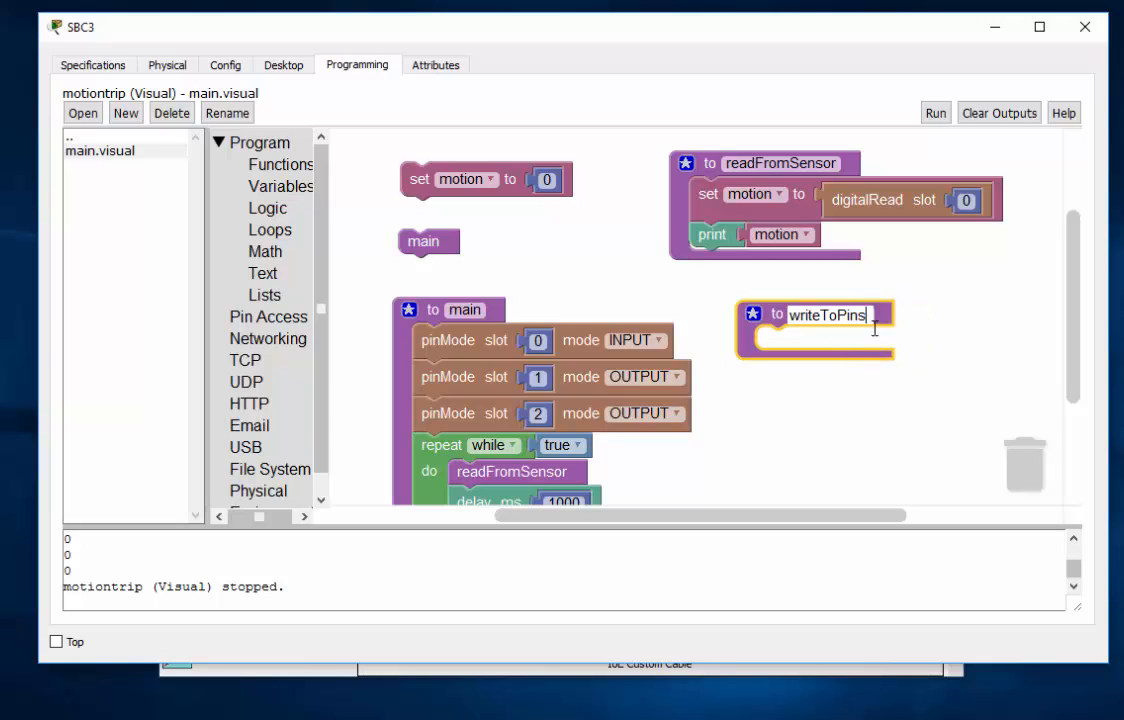
key("BackSpace")
key("BackSpace")
key("BackSpace")
type("Devices")
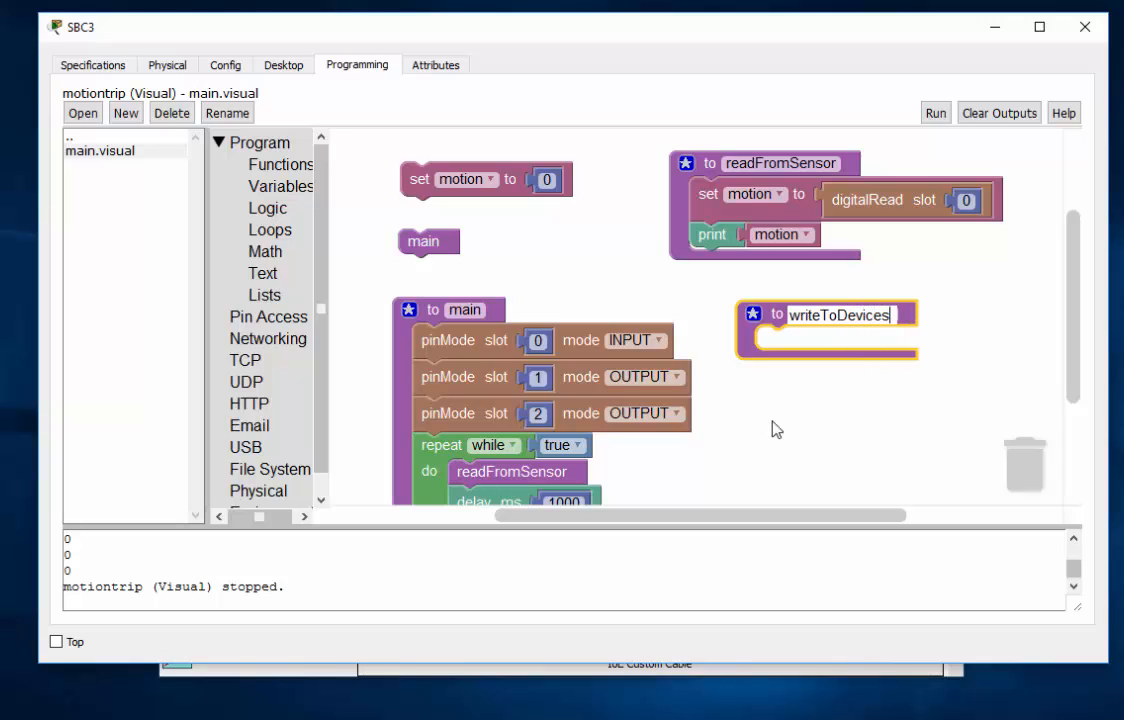
left_click(745, 360)
left_click_drag(760, 330, 740, 352)
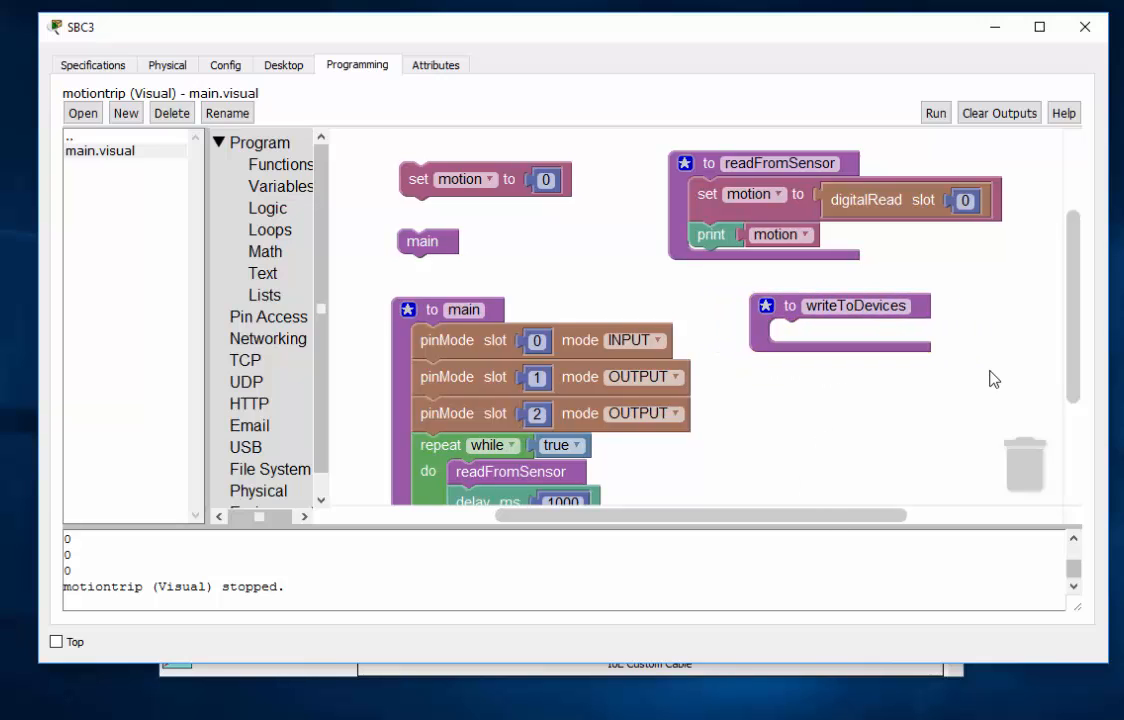
mouse_move(758, 344)
left_mouse_down()
mouse_move(768, 355)
mouse_move(756, 345)
left_mouse_up()
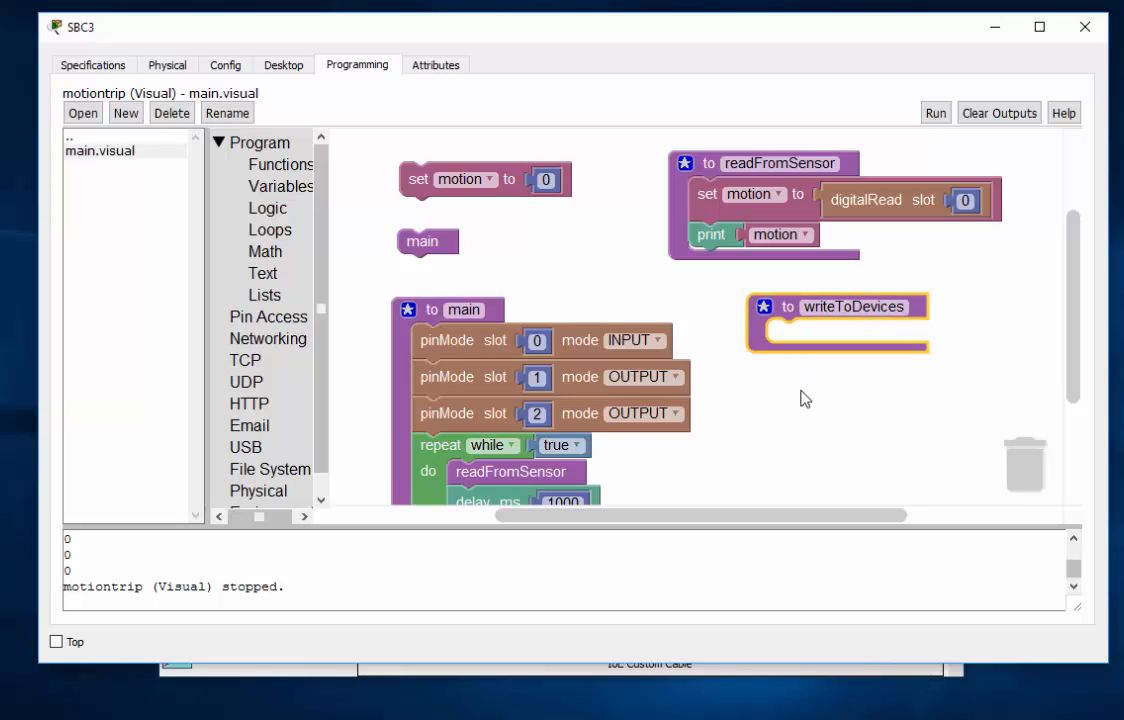
Insert a writeToDevices call into main's repeat loop after readFromSensor, leaving digitalRead's slot unchanged.
left_click(280, 164)
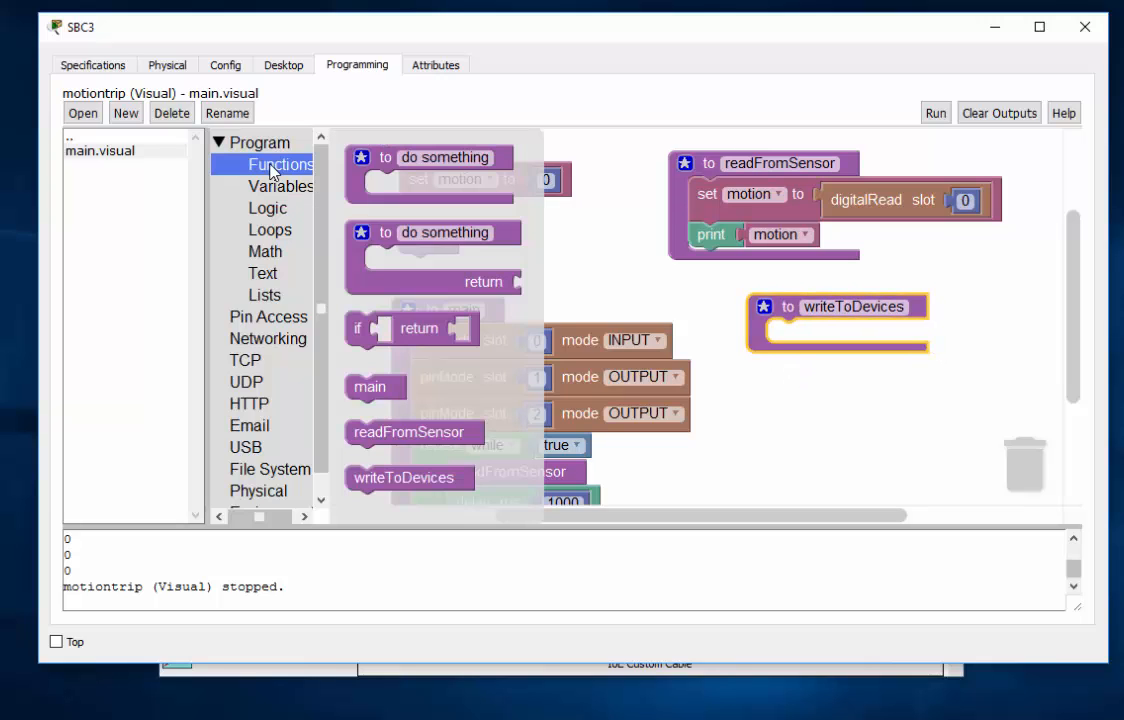
mouse_move(400, 478)
left_mouse_down()
mouse_move(376, 497)
mouse_move(737, 444)
left_mouse_up()
left_click_drag(772, 518, 777, 592)
mouse_move(735, 425)
left_mouse_down()
mouse_move(628, 470)
mouse_move(470, 500)
left_mouse_up()
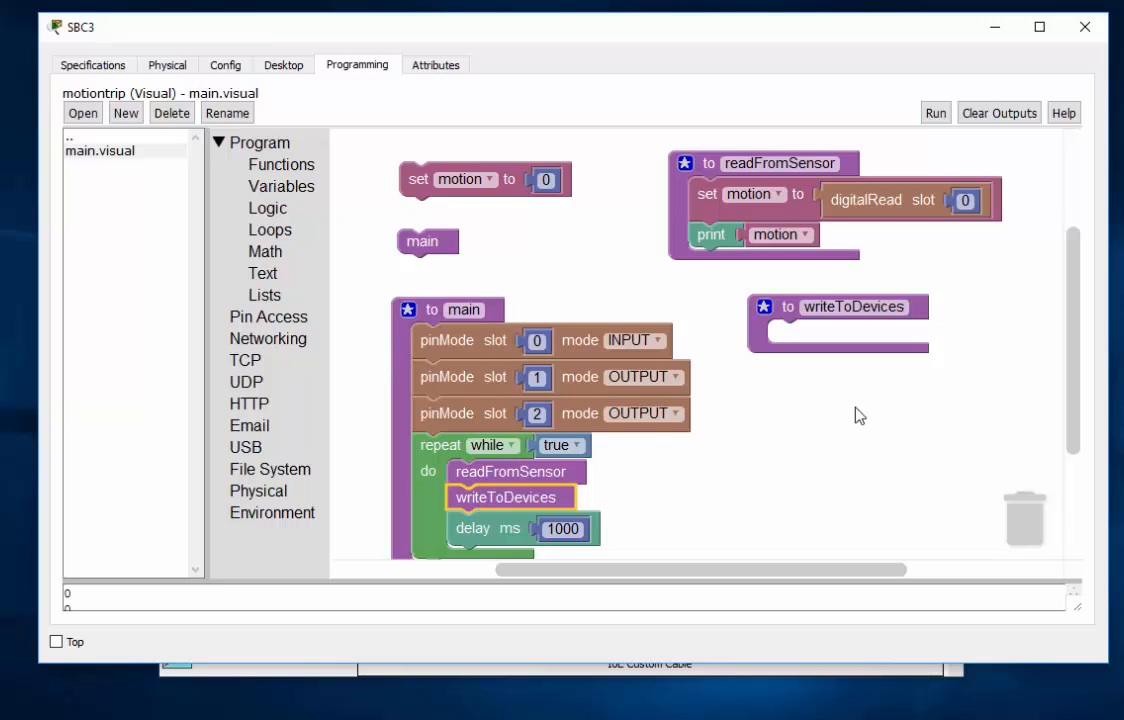
left_click_drag(788, 330, 790, 325)
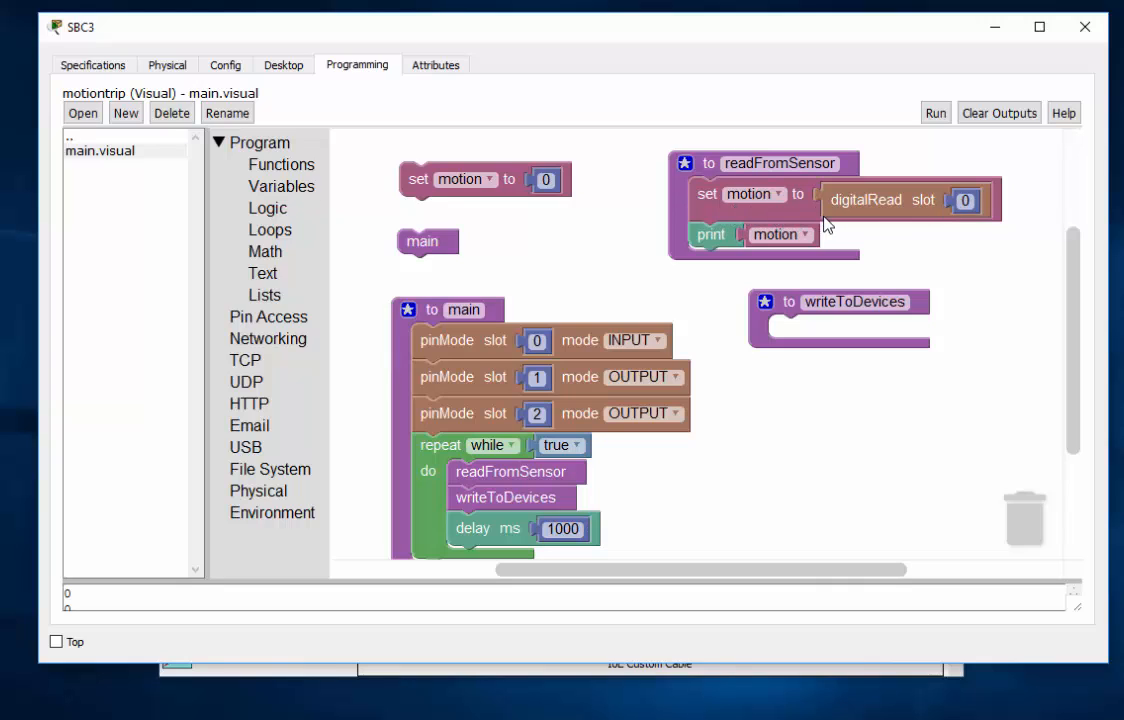
left_click(964, 200)
left_click(907, 207)
Stretch the SBC window taller and enlarge the output pane to show more lines.
left_click_drag(533, 664, 533, 712)
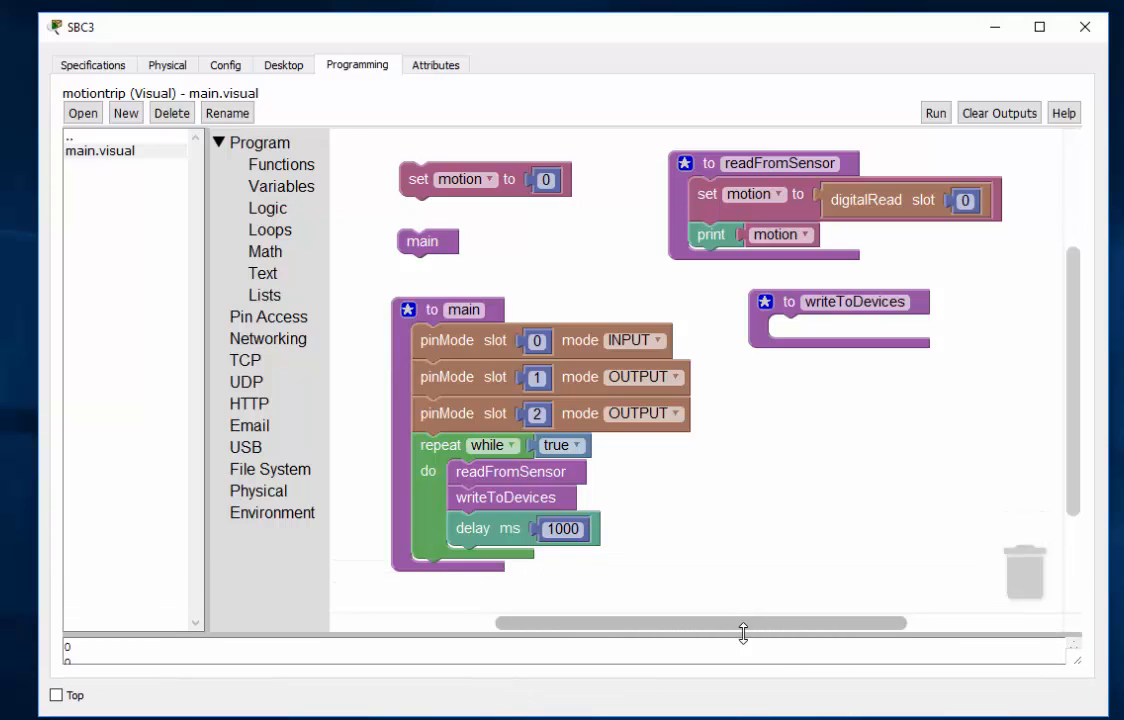
left_click_drag(745, 634, 742, 595)
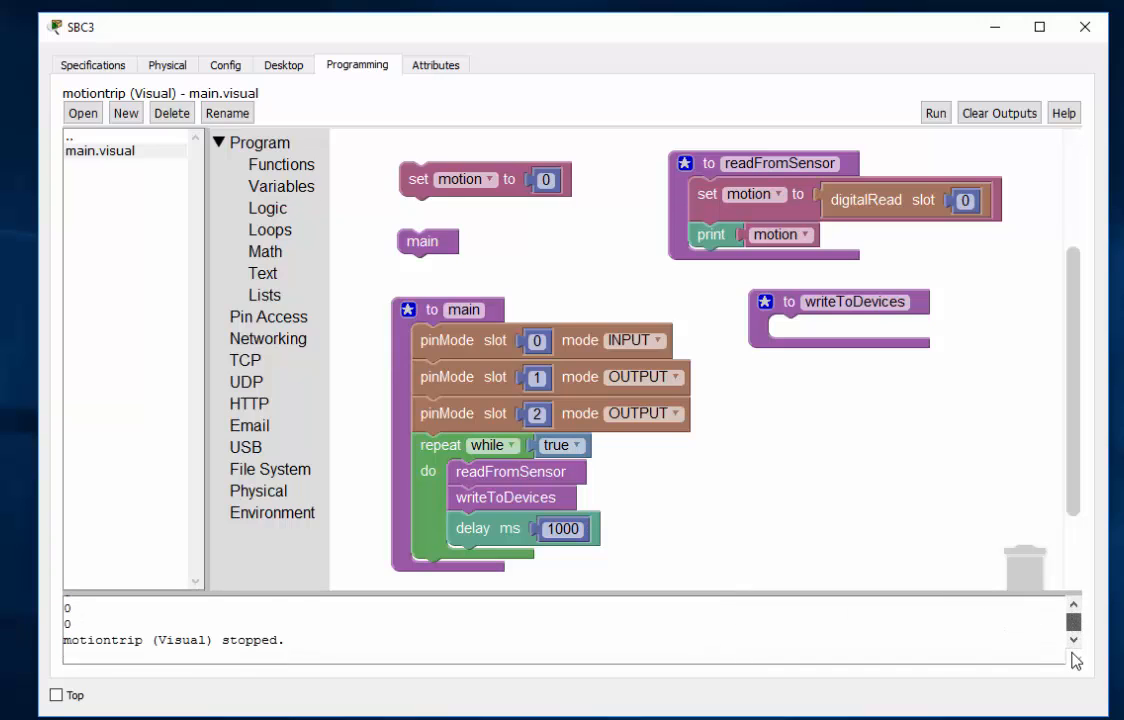
scroll(1073, 620, "up", 1)
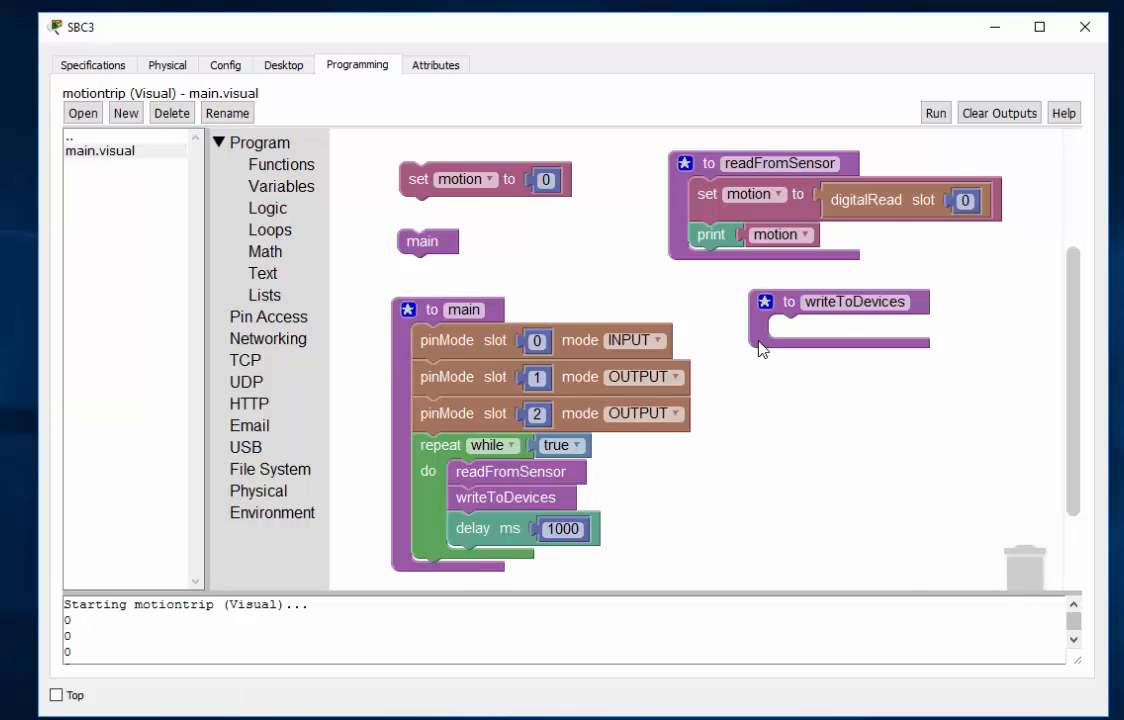
left_click_drag(762, 350, 755, 343)
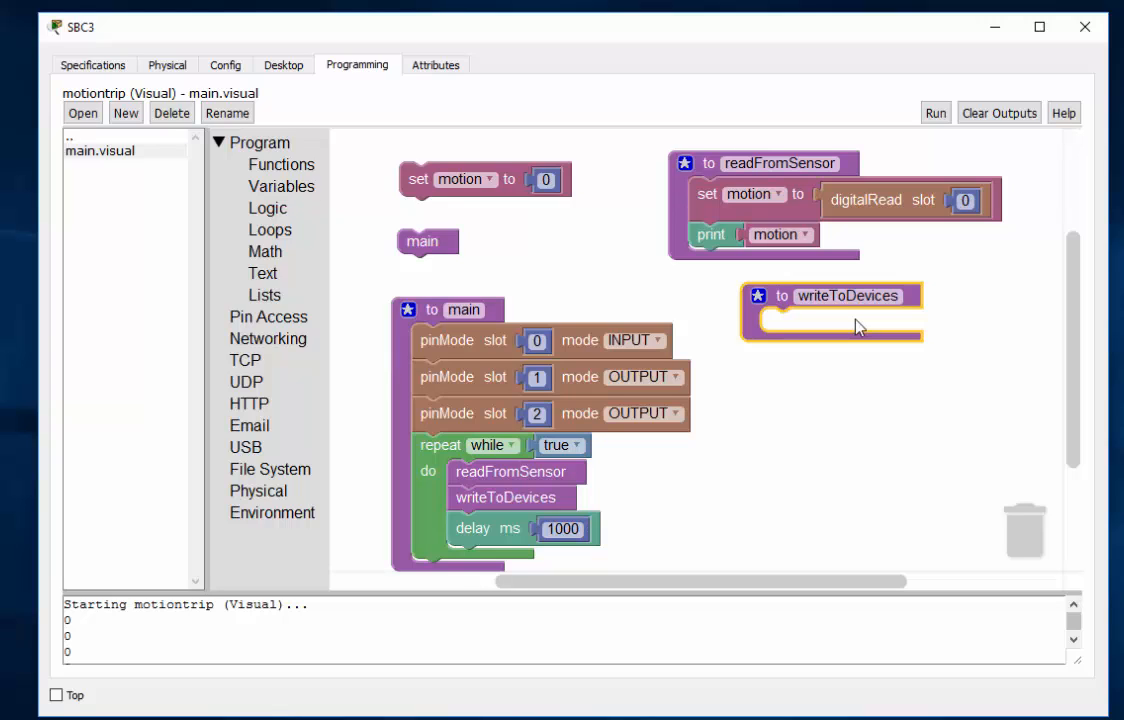
Put an if/else block in writeToDevices with an empty '=' comparison as its condition.
left_click(268, 208)
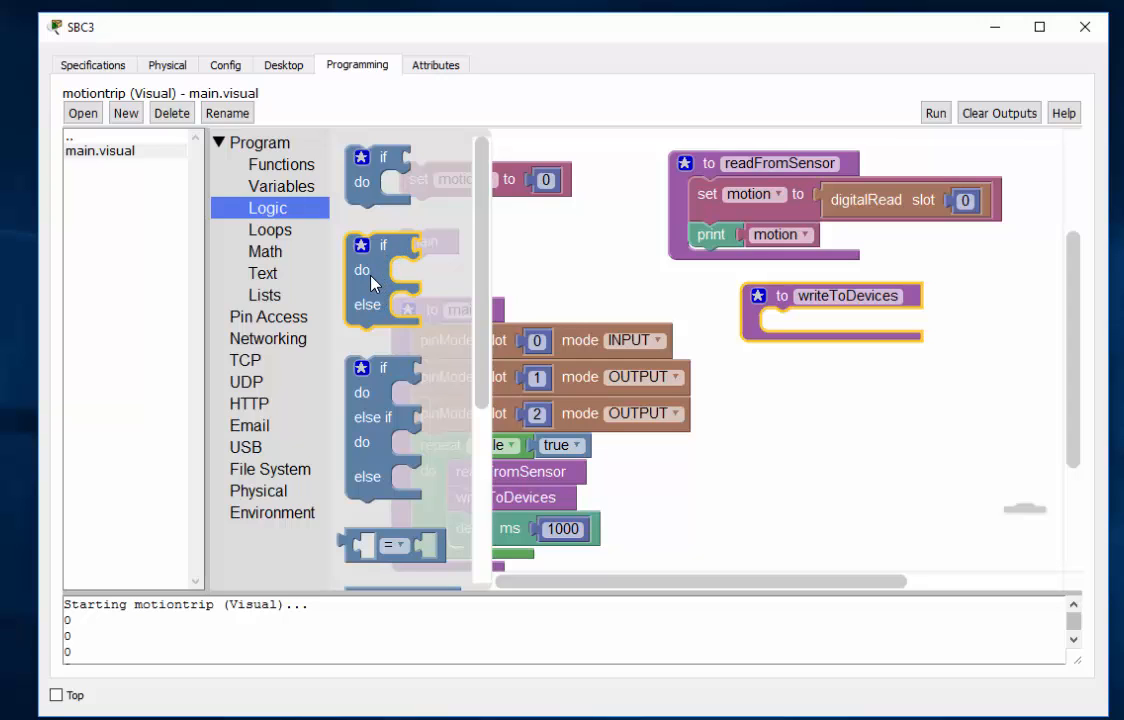
left_click_drag(378, 300, 795, 378)
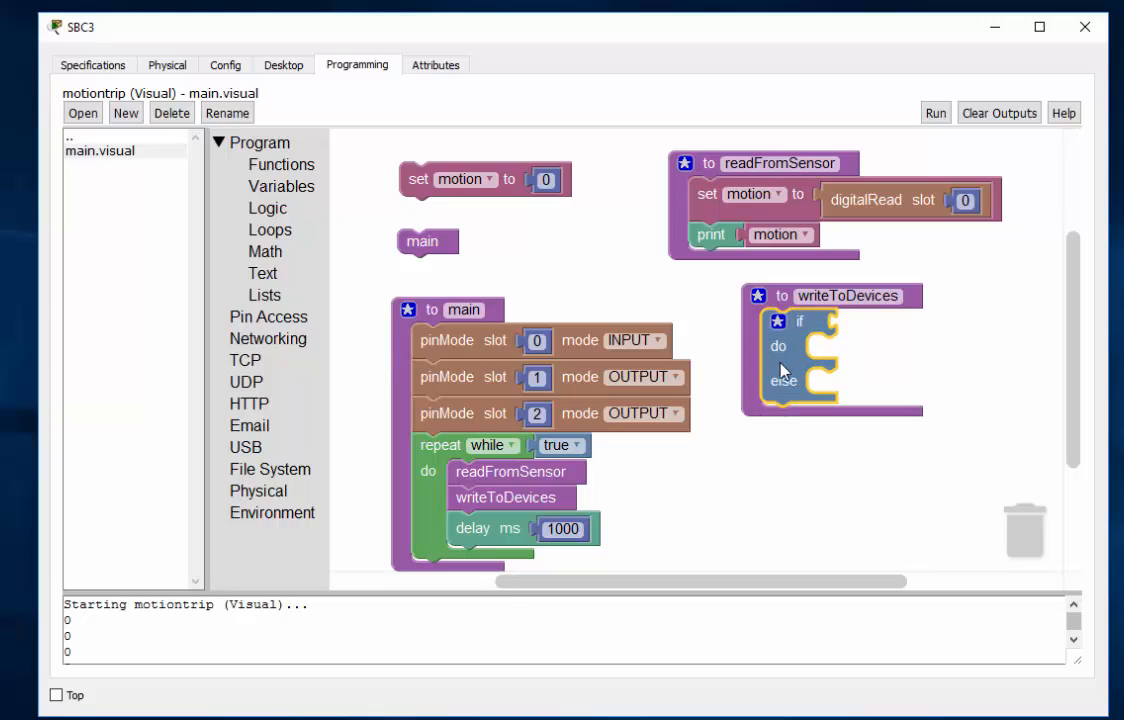
left_click(268, 208)
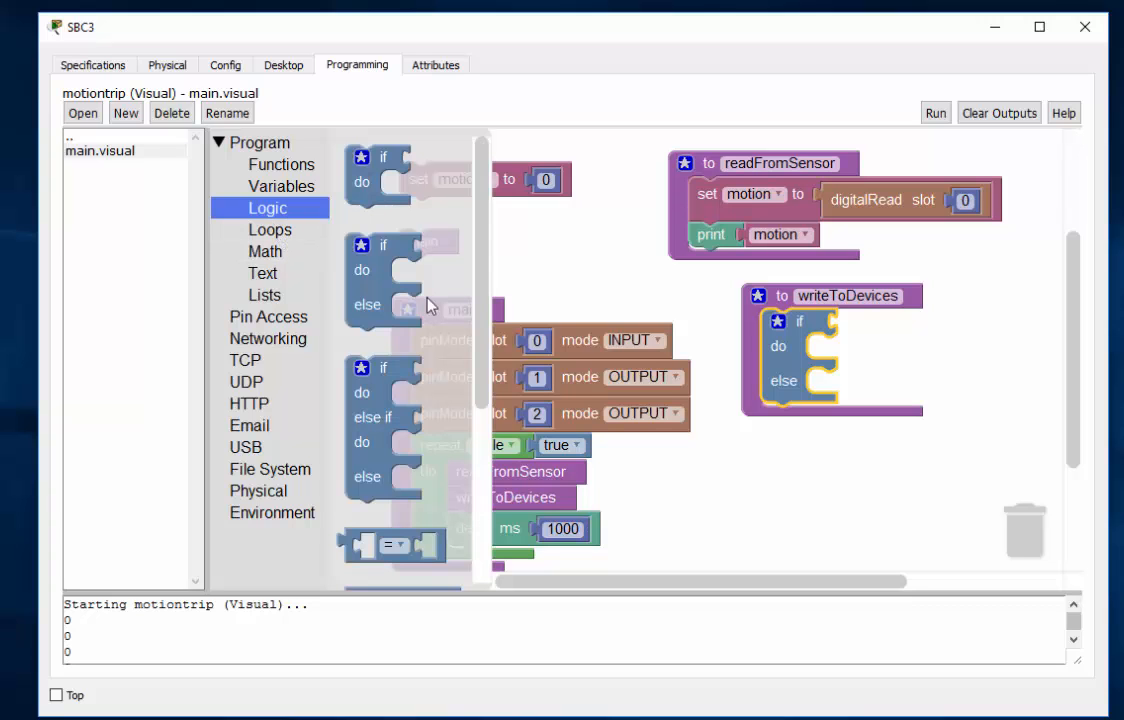
scroll(420, 300, "down", 3)
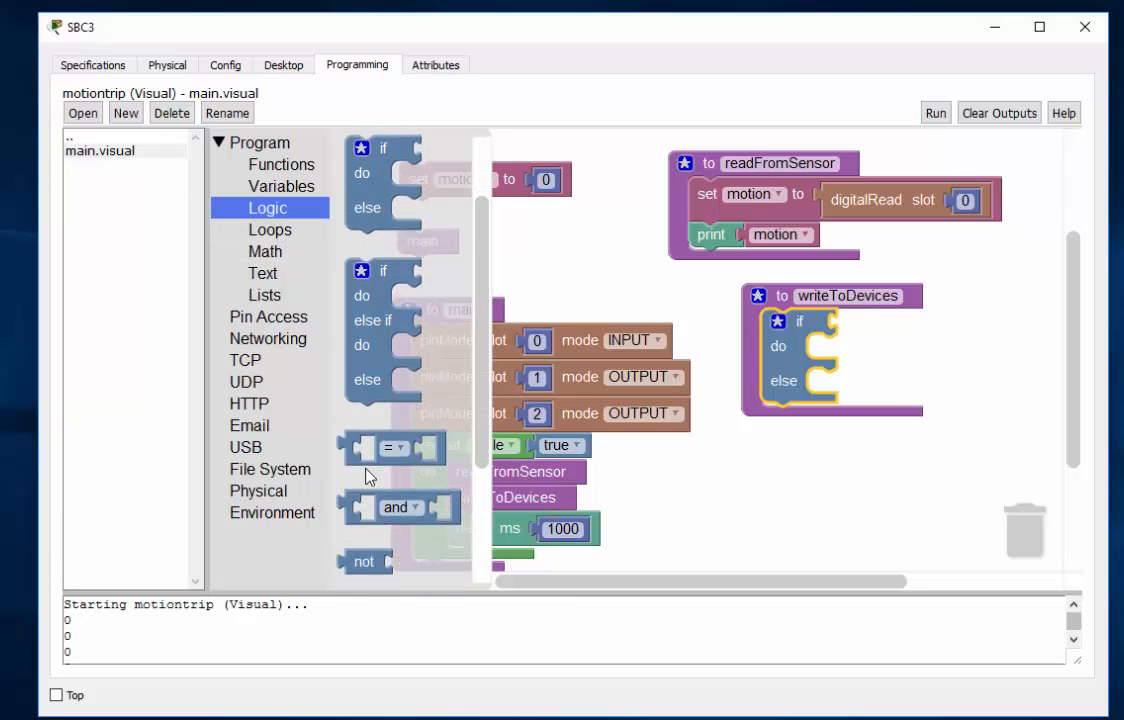
left_click_drag(390, 447, 864, 335)
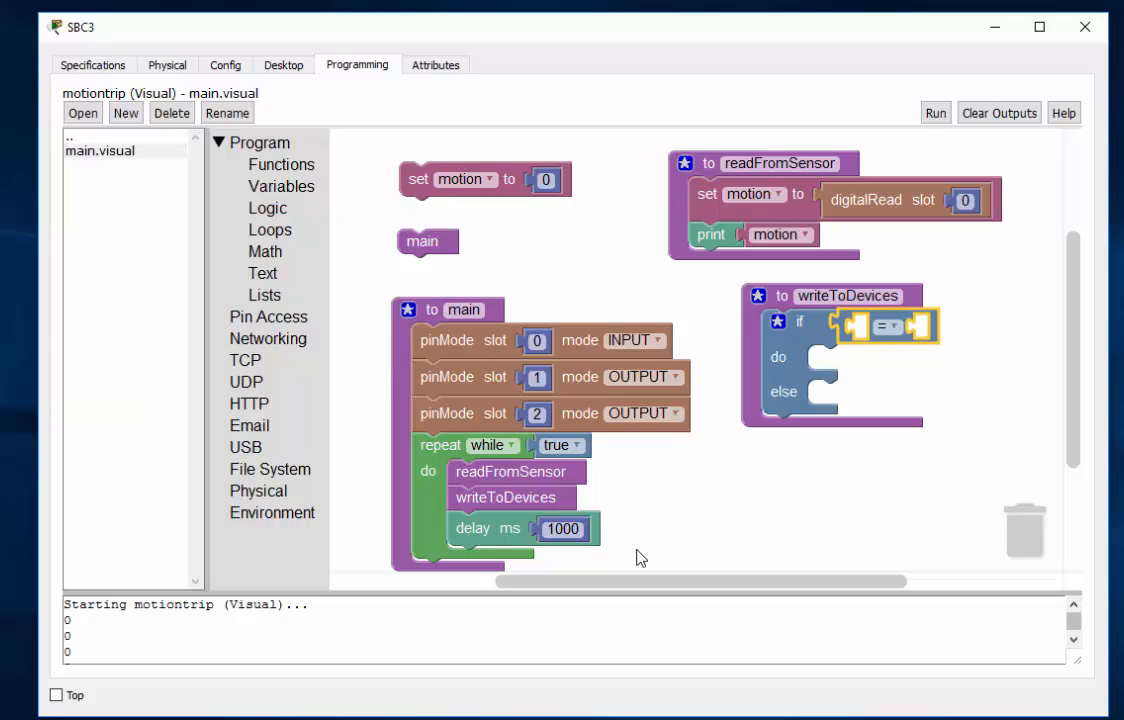
Build the if condition as motion = 1023, copying the motion variable and a number block.
left_click(555, 530)
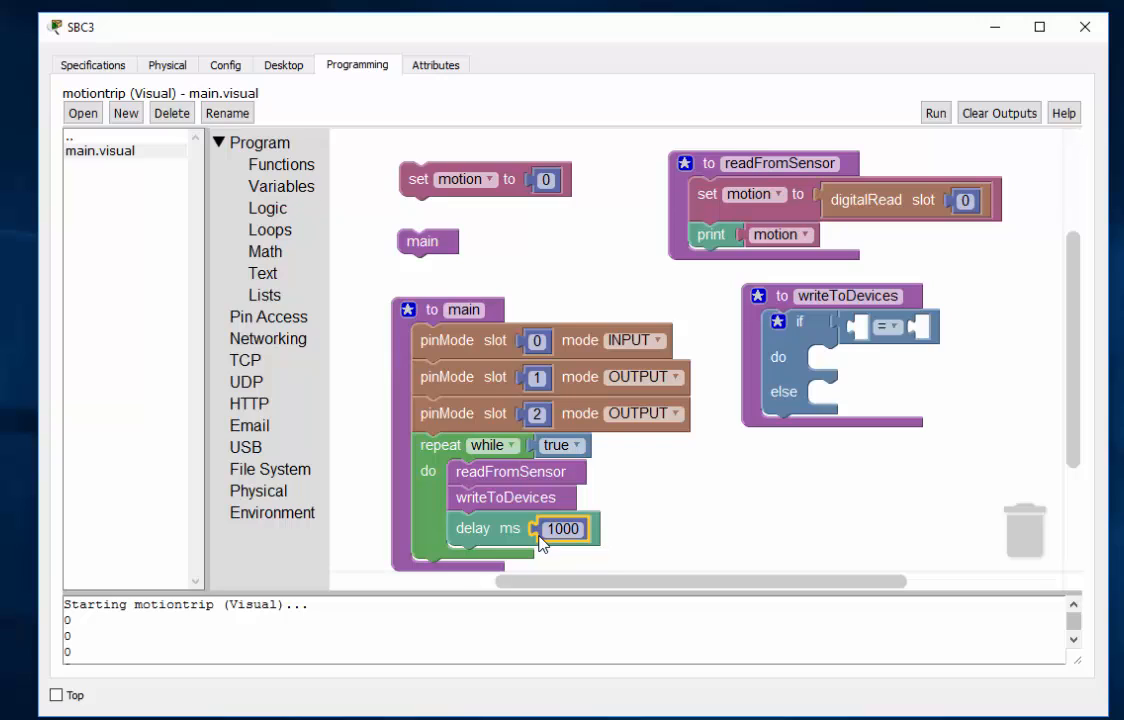
left_click(557, 529)
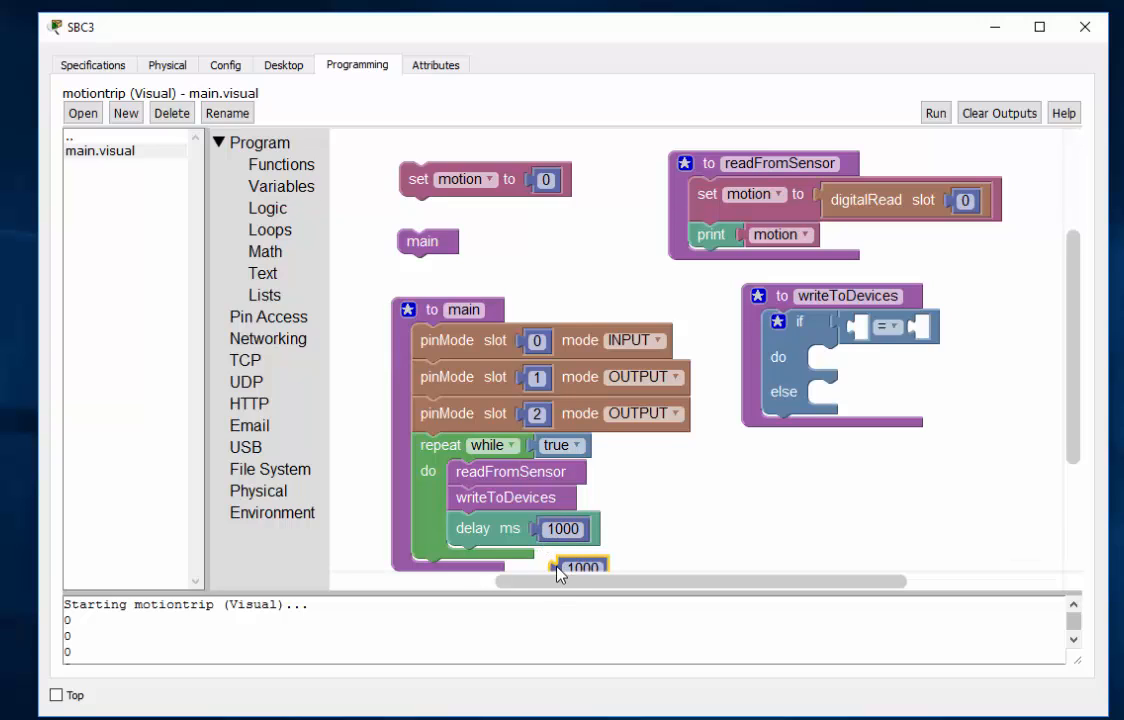
left_click_drag(572, 567, 930, 328)
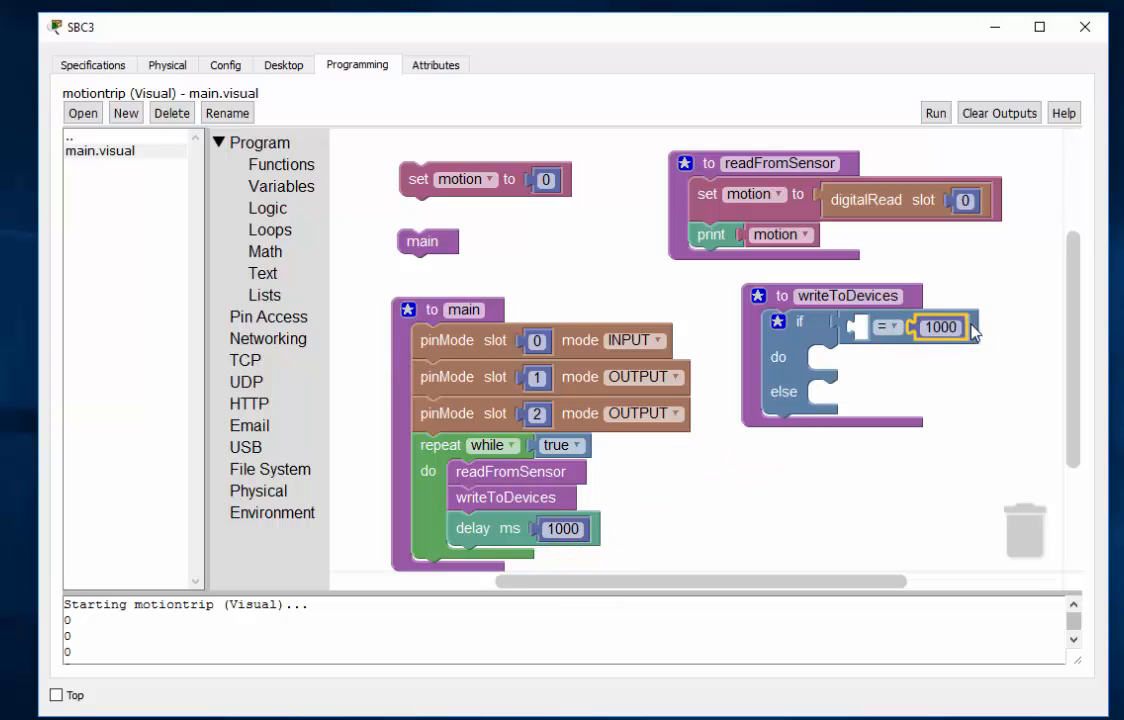
left_click(938, 327)
type("1023")
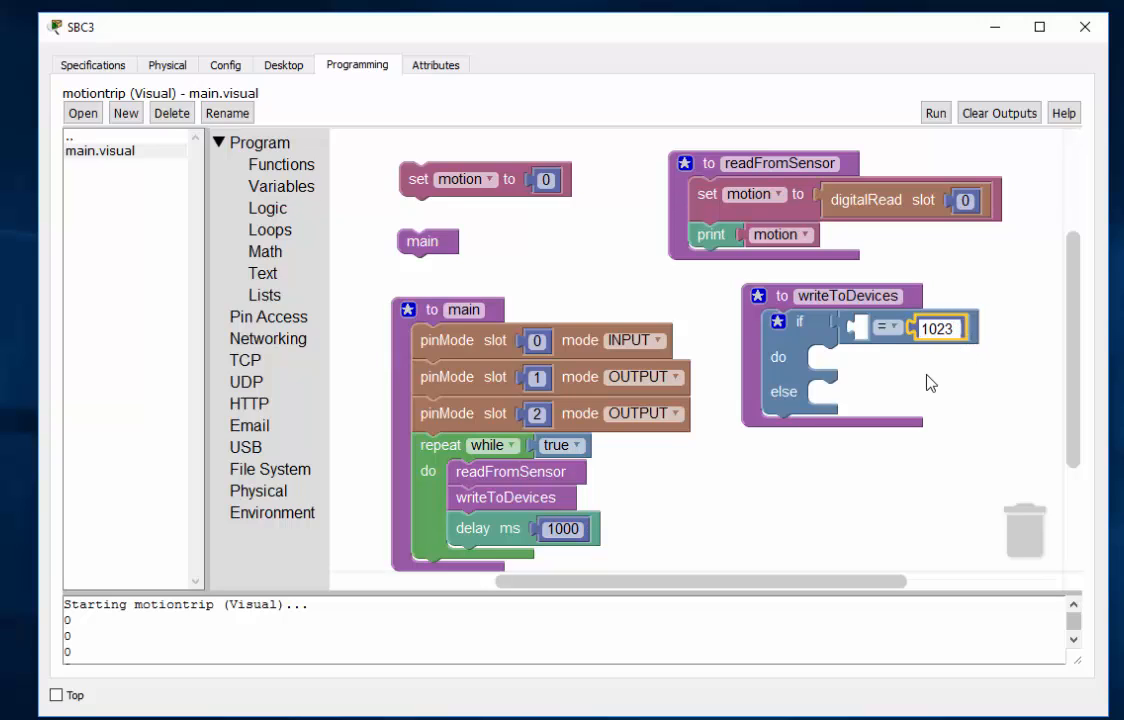
left_click(880, 380)
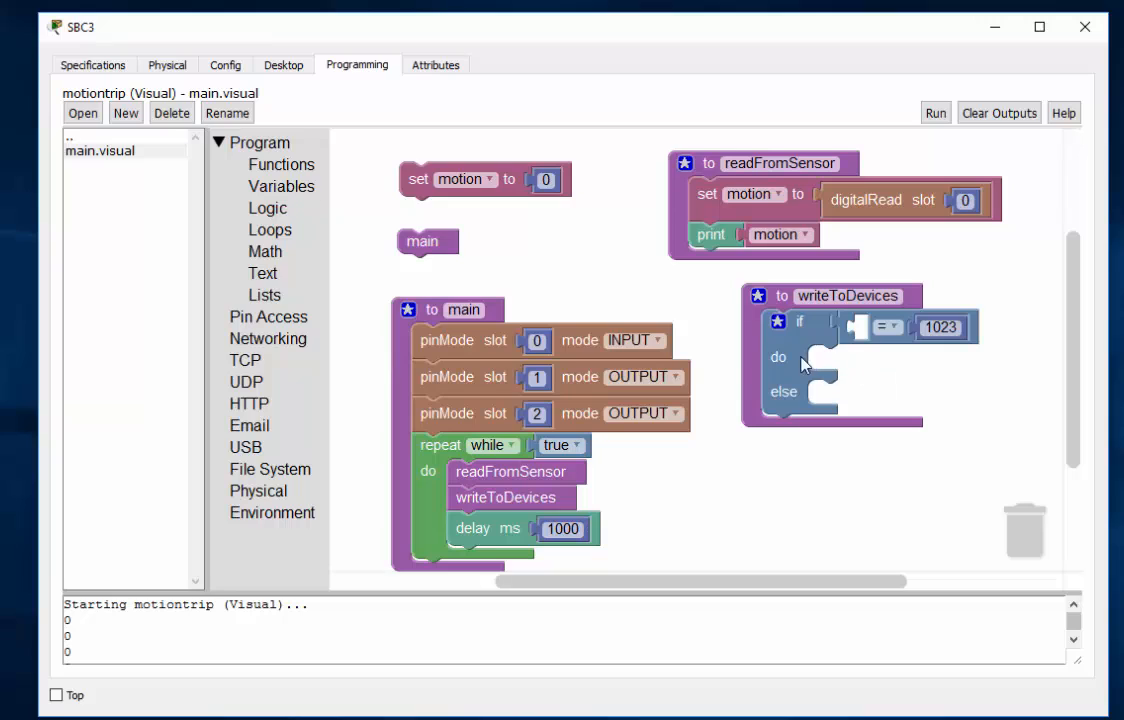
left_click(750, 240)
key("ctrl+c")
key("ctrl+v")
left_click_drag(798, 266, 857, 345)
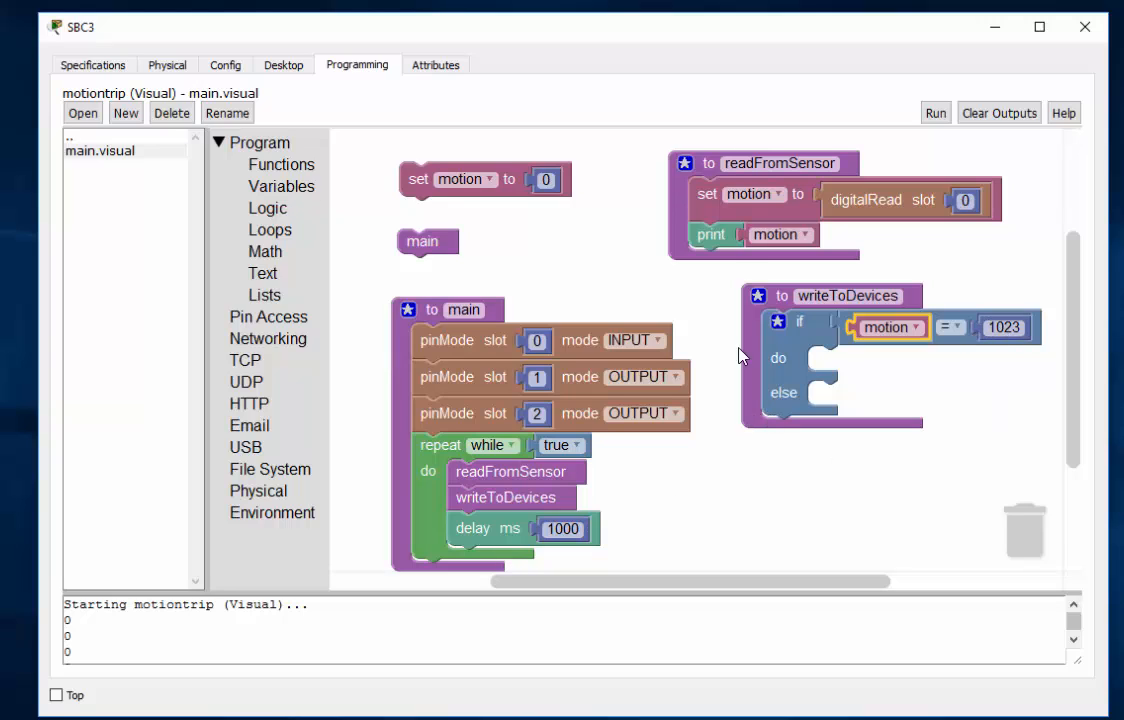
Copy the print block into the do branch and clear its motion variable.
left_click(712, 240)
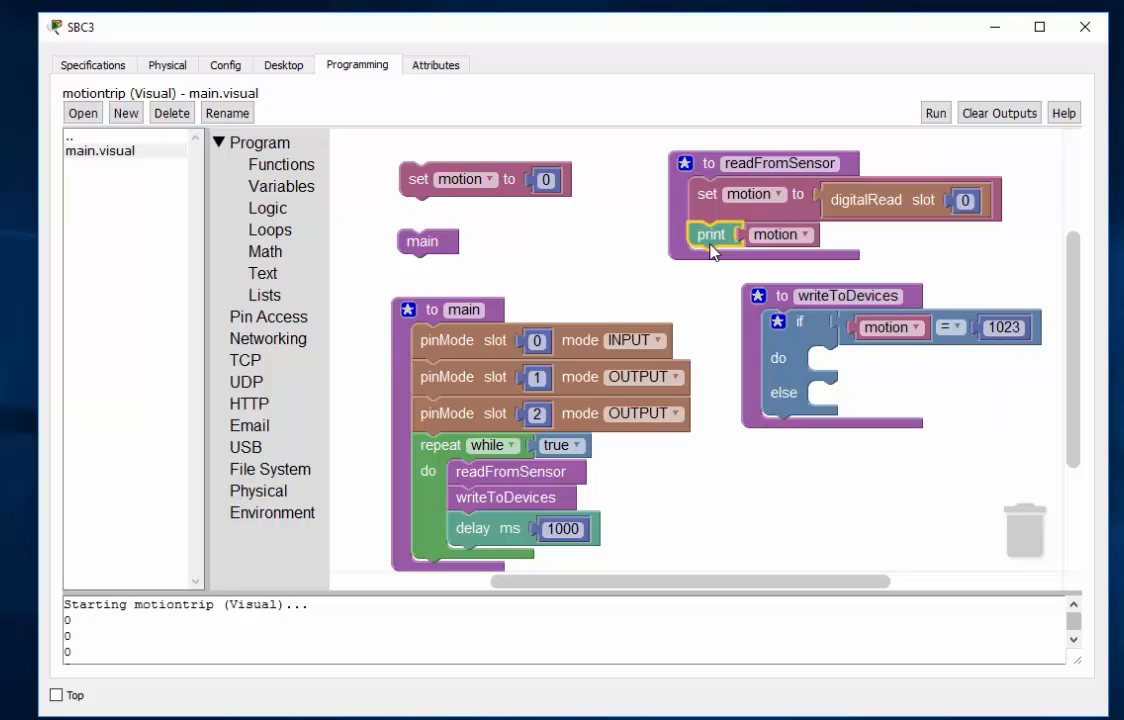
key("ctrl+c")
key("ctrl+v")
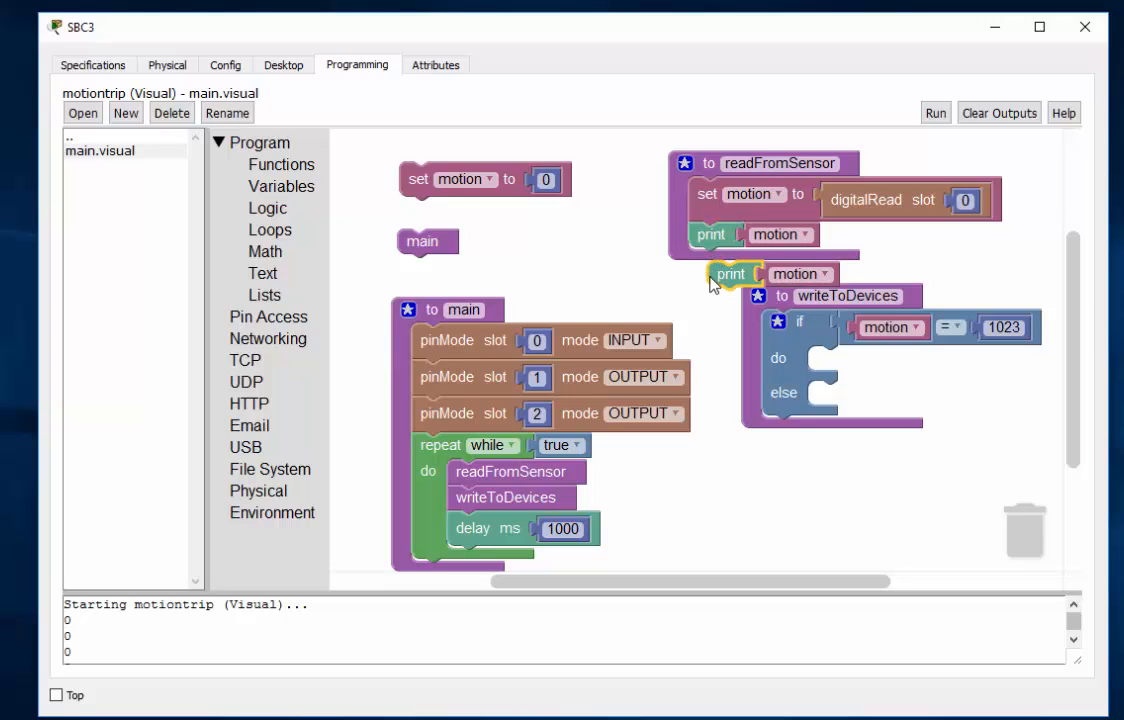
left_click_drag(730, 274, 818, 366)
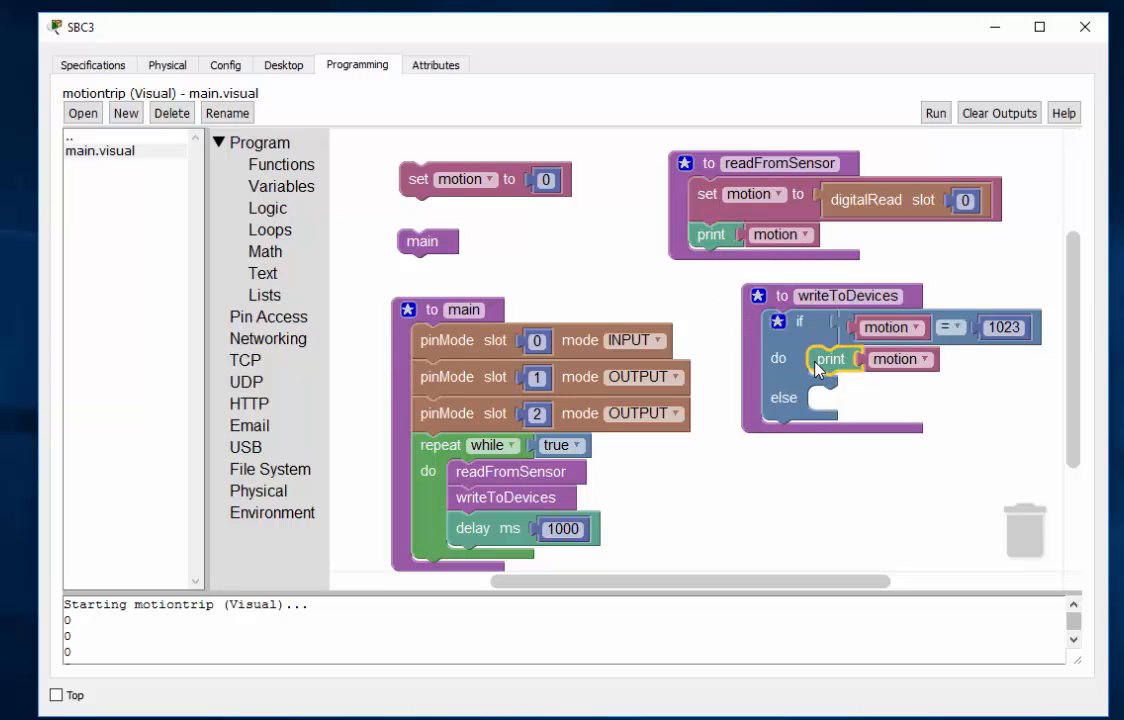
left_click(895, 359)
key("Delete")
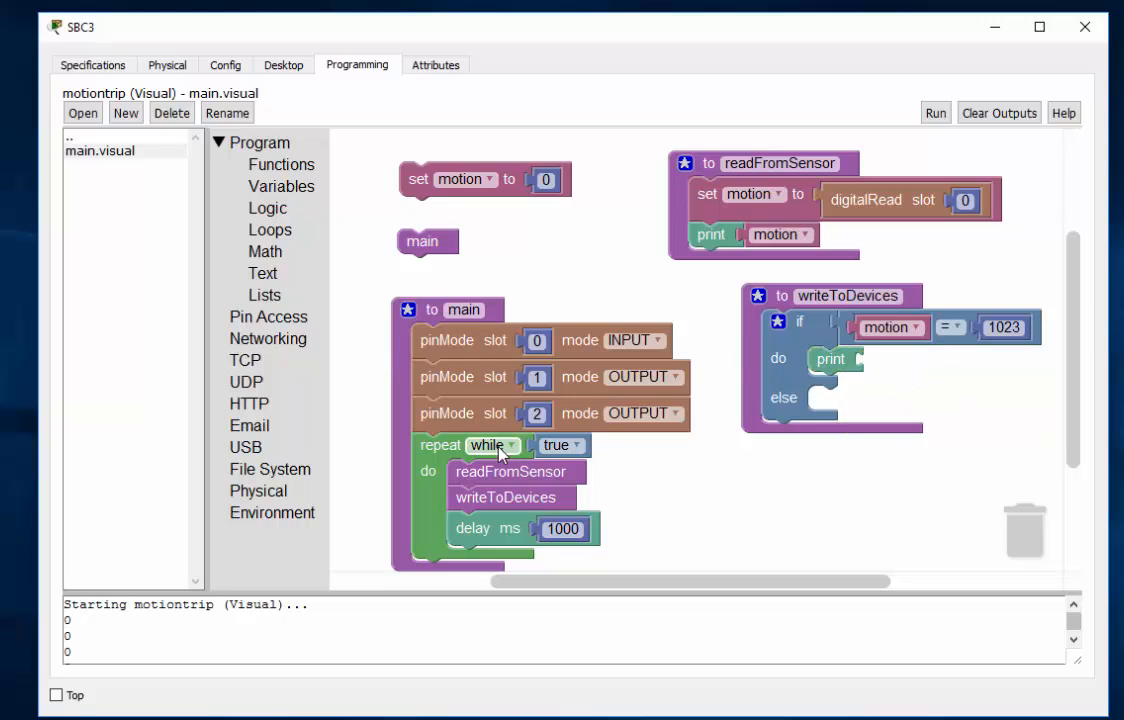
Attach a text string to the do print and set it to HIGH, discarding the leftover prompt block.
left_click(263, 273)
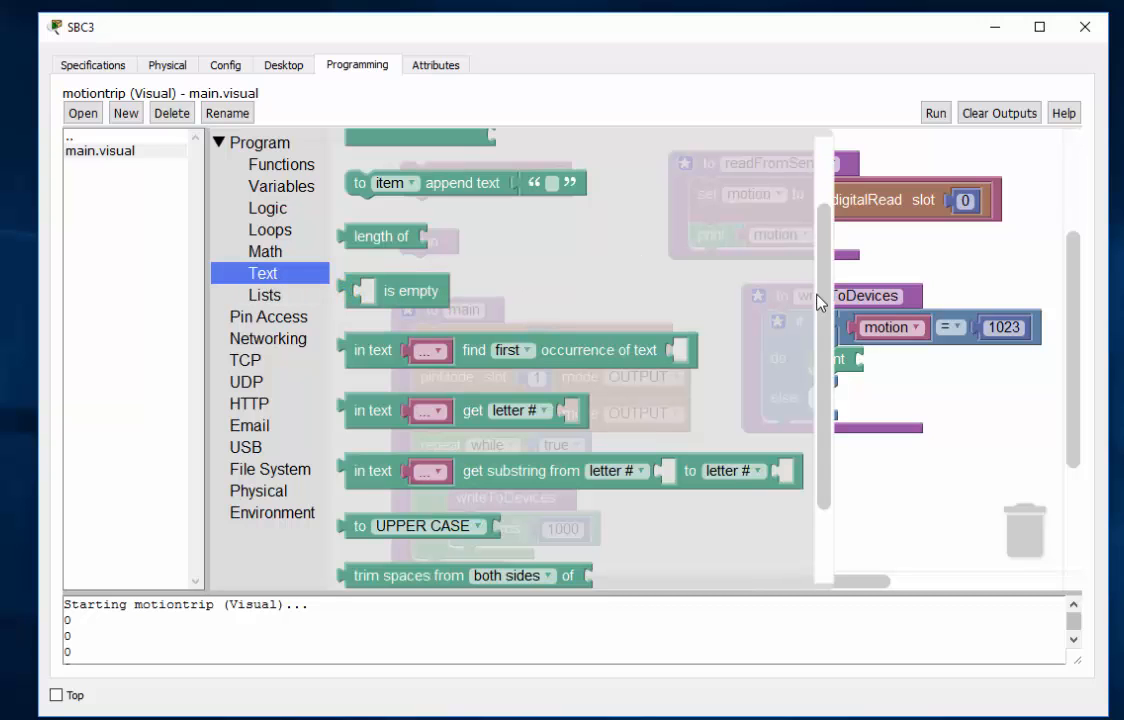
scroll(717, 262, "down", 3)
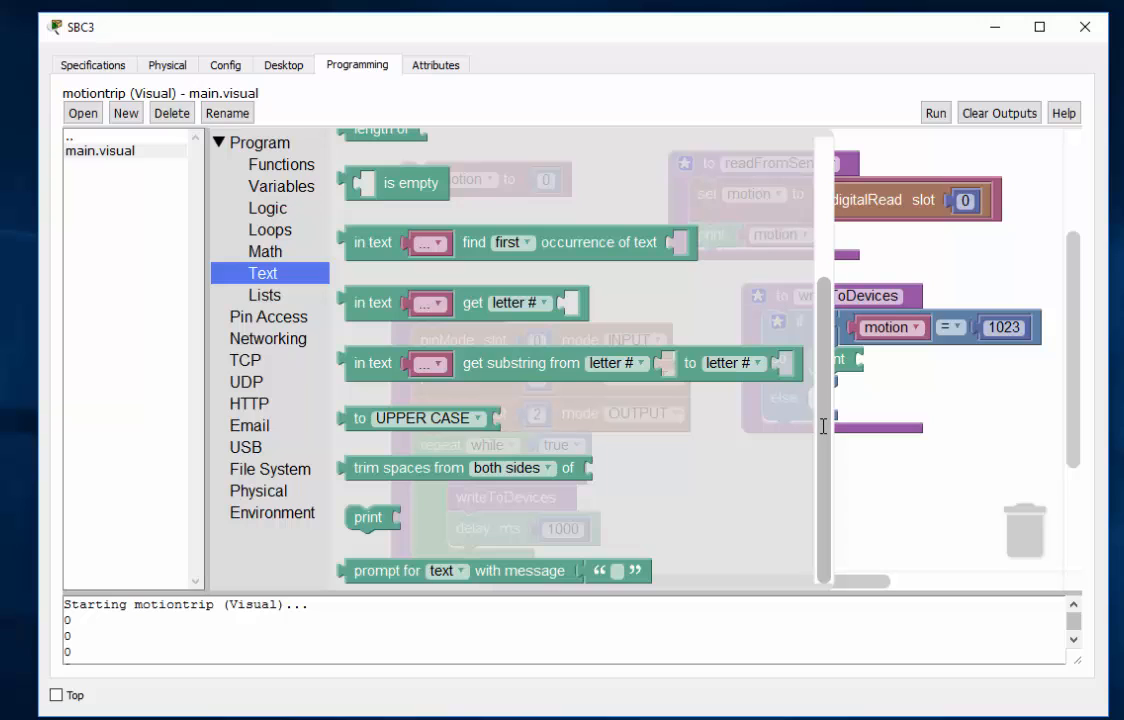
mouse_move(597, 575)
left_mouse_down()
mouse_move(566, 575)
mouse_move(673, 481)
mouse_move(684, 490)
left_mouse_up()
left_click(925, 490)
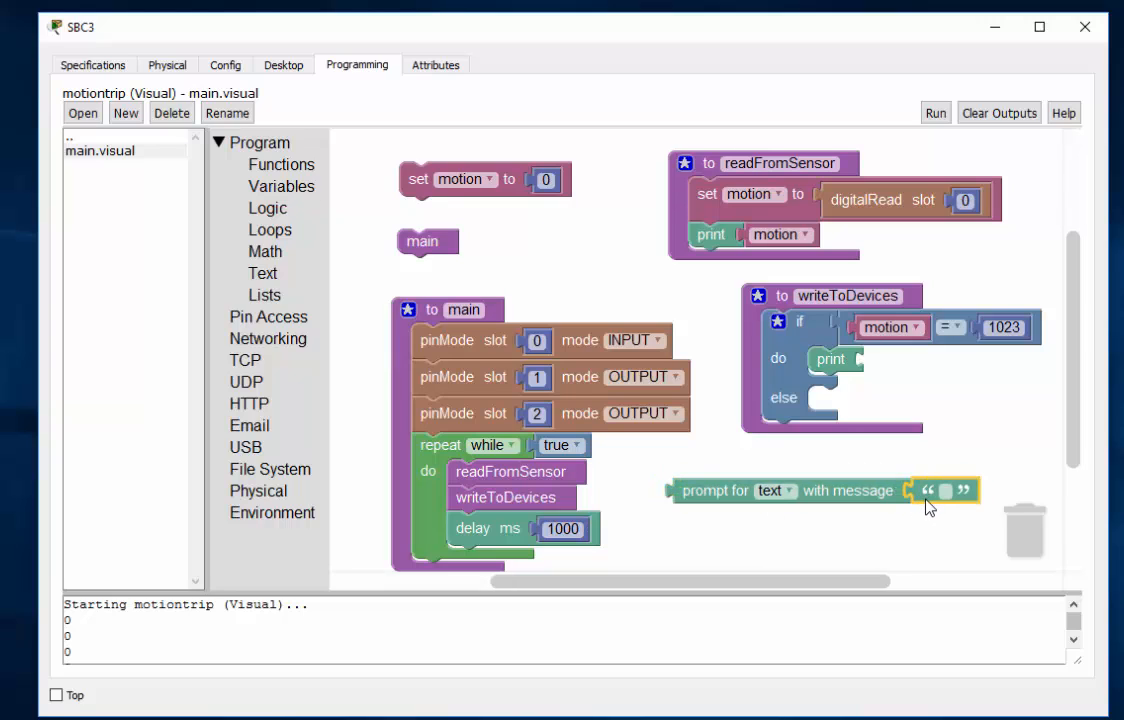
left_click_drag(930, 495, 870, 360)
left_click(897, 362)
type("HIGH")
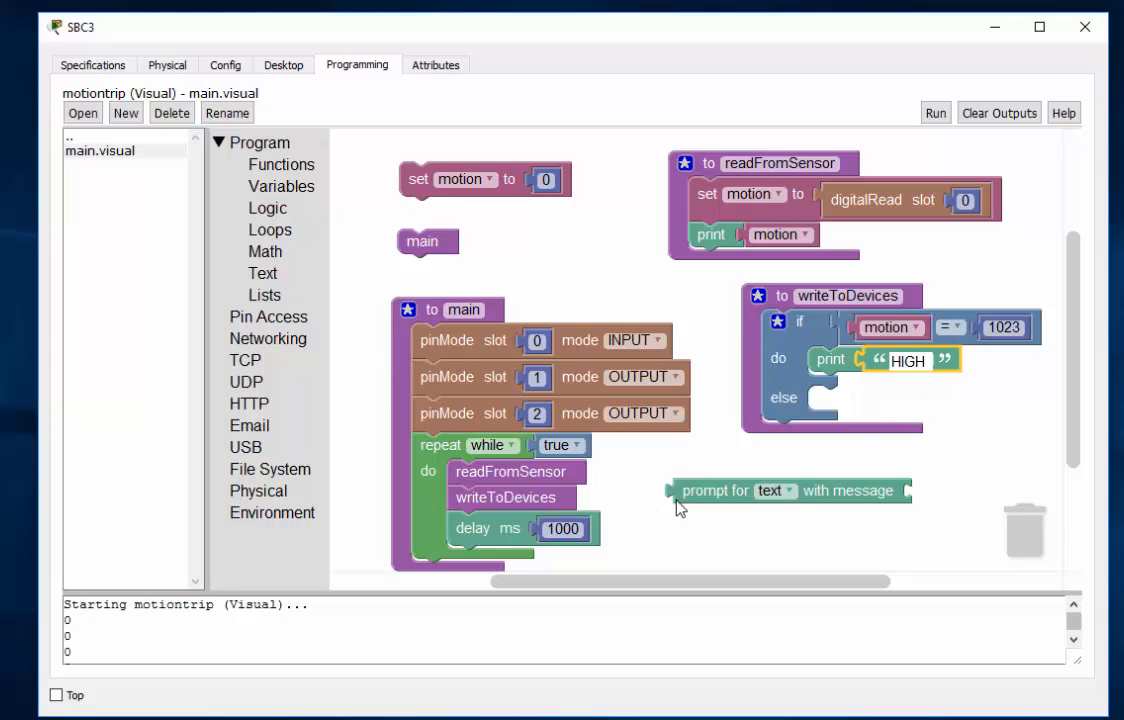
left_click(678, 495)
key("Delete")
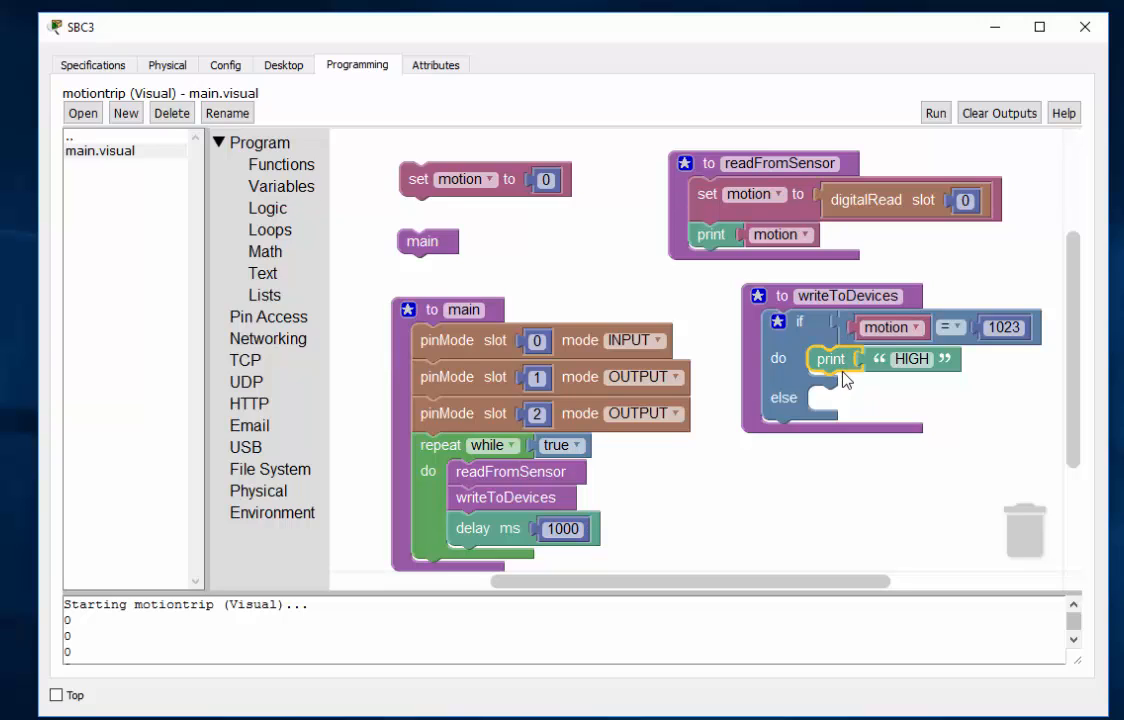
Duplicate the print into the else branch and change its text to LOW.
key("ctrl+c")
key("ctrl+v")
left_click_drag(850, 375, 840, 420)
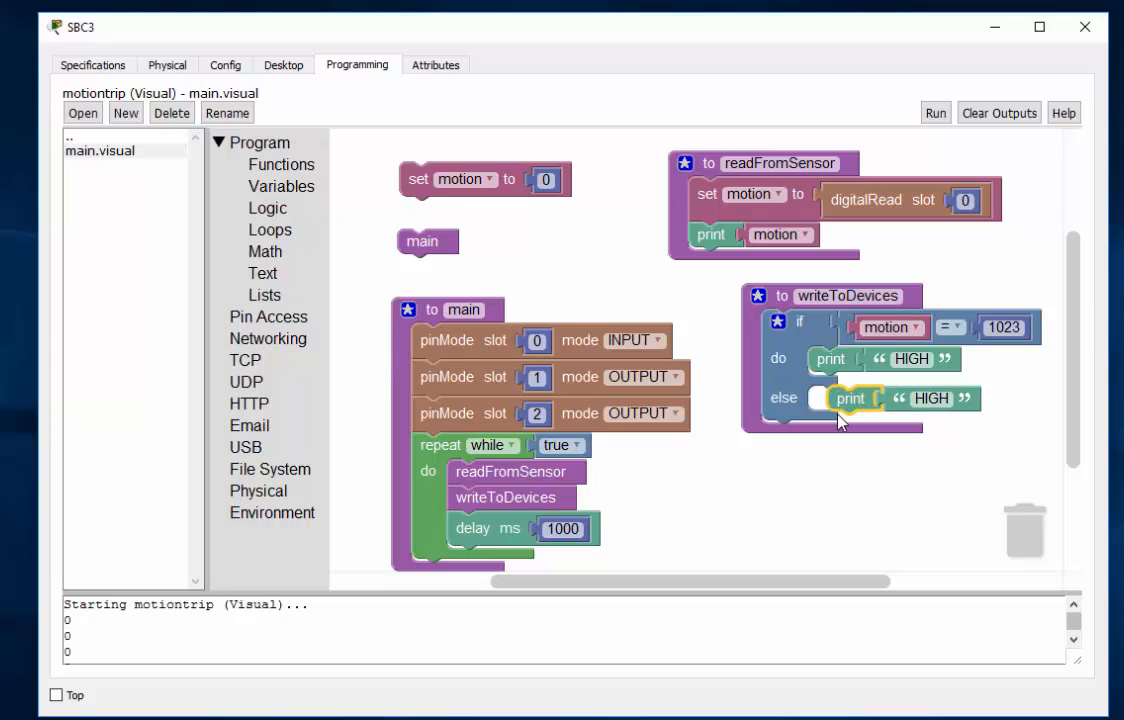
double_click(925, 398)
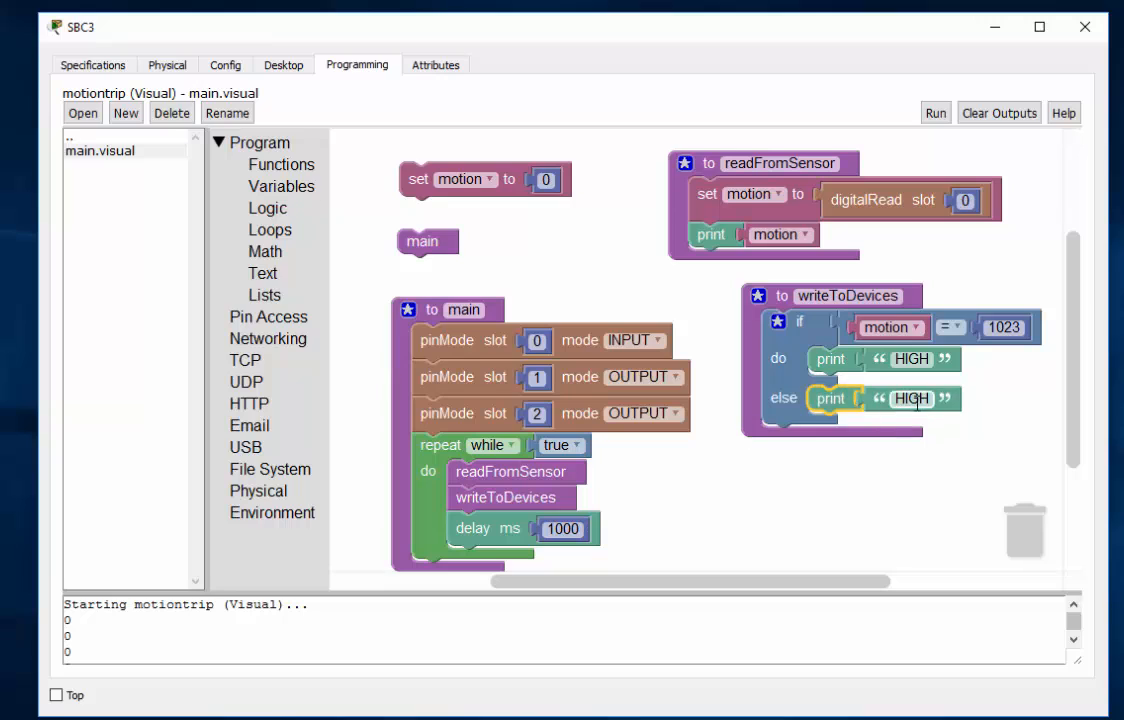
type("LOW")
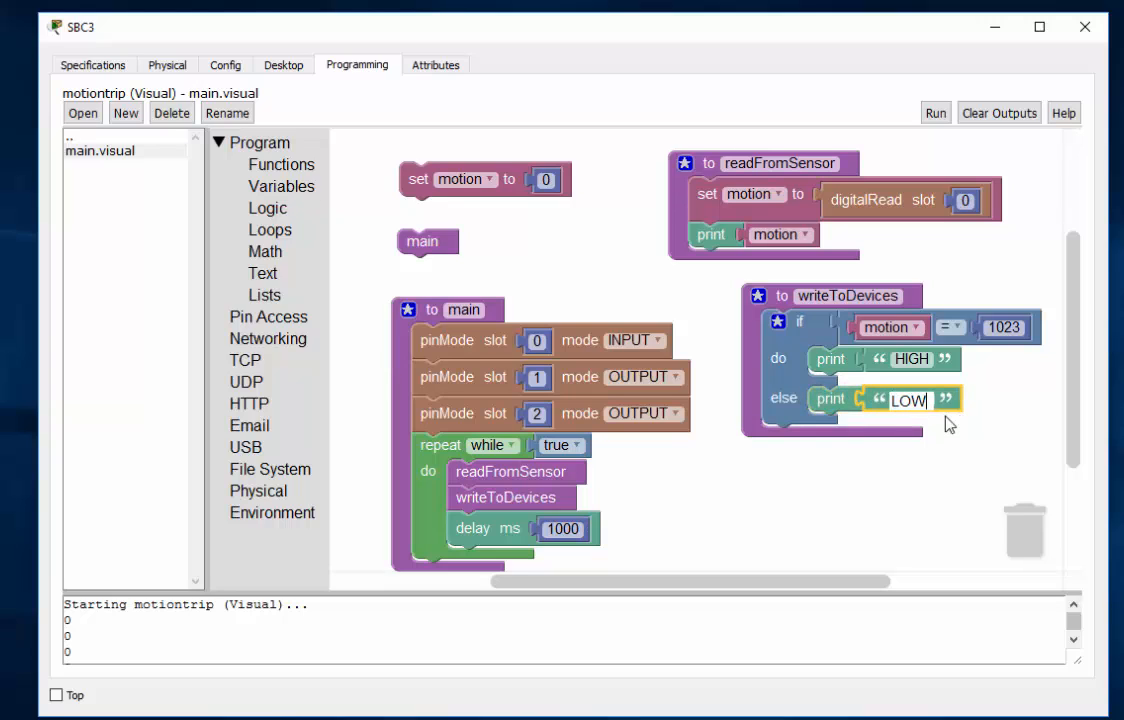
left_click(870, 470)
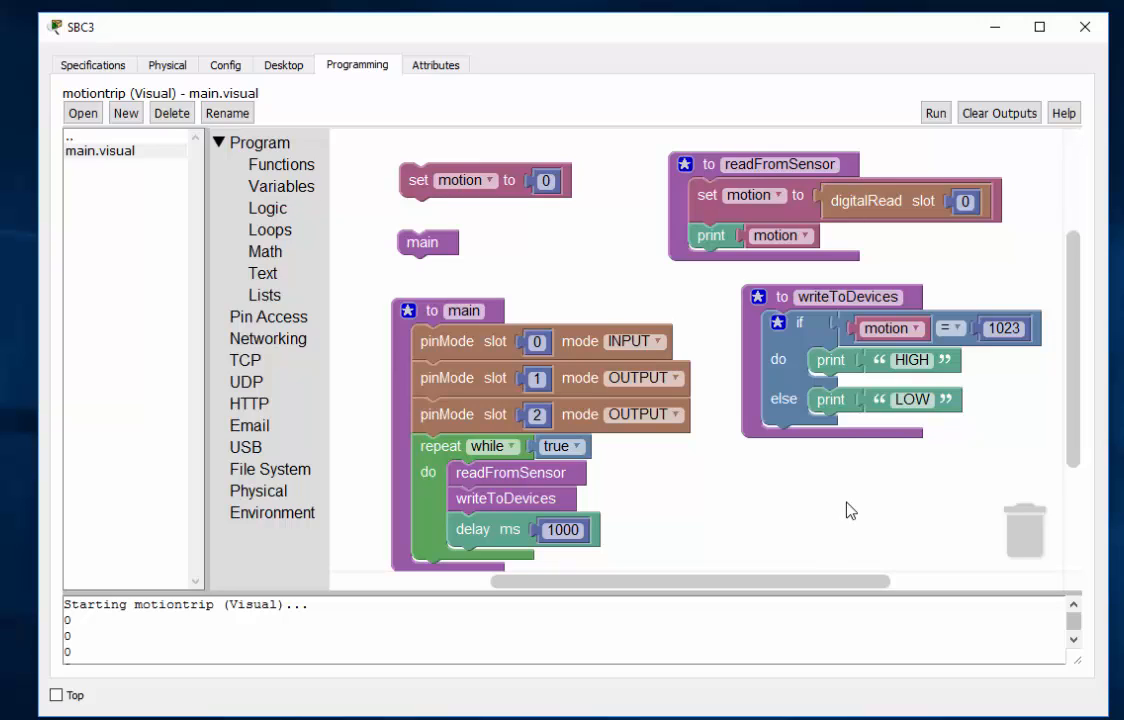
Run the program, trigger the Motion Sensor with Alt to see the output, then stop it.
left_click(936, 113)
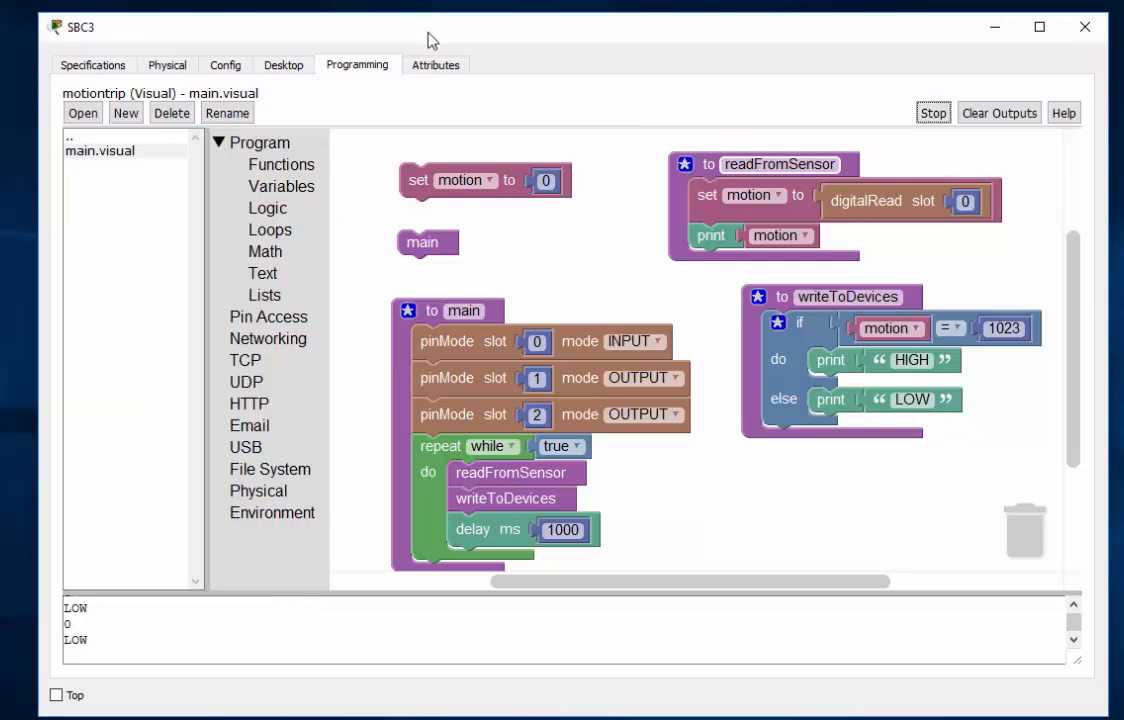
left_click_drag(430, 27, 921, 35)
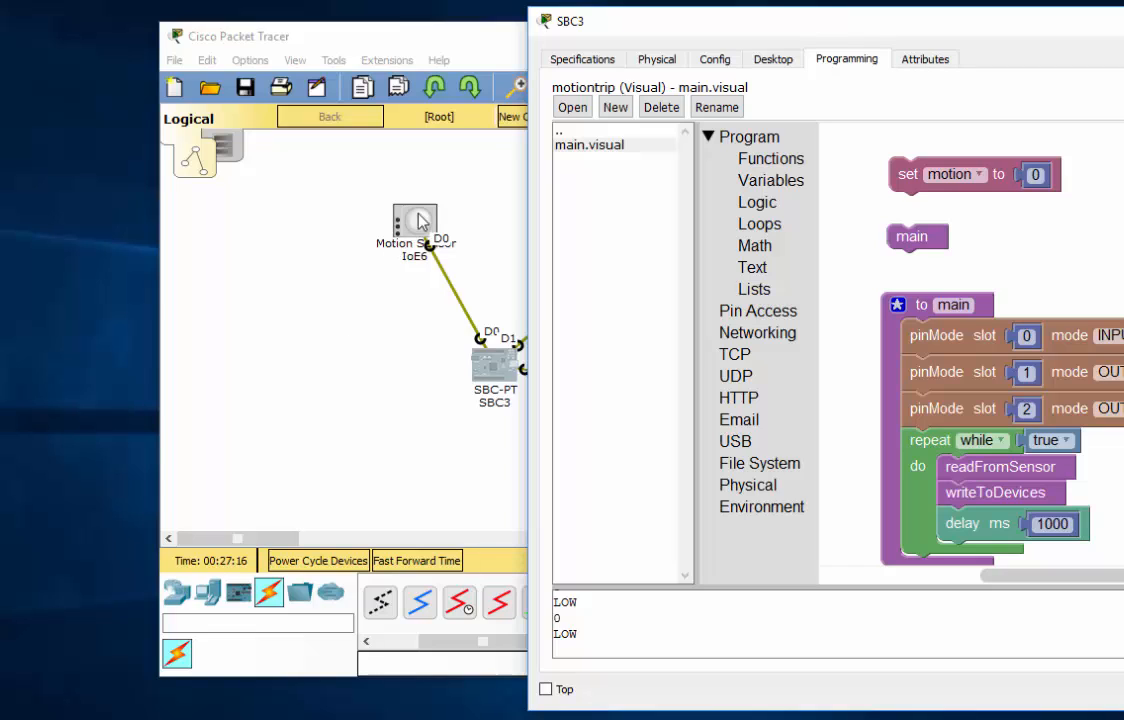
key("alt")
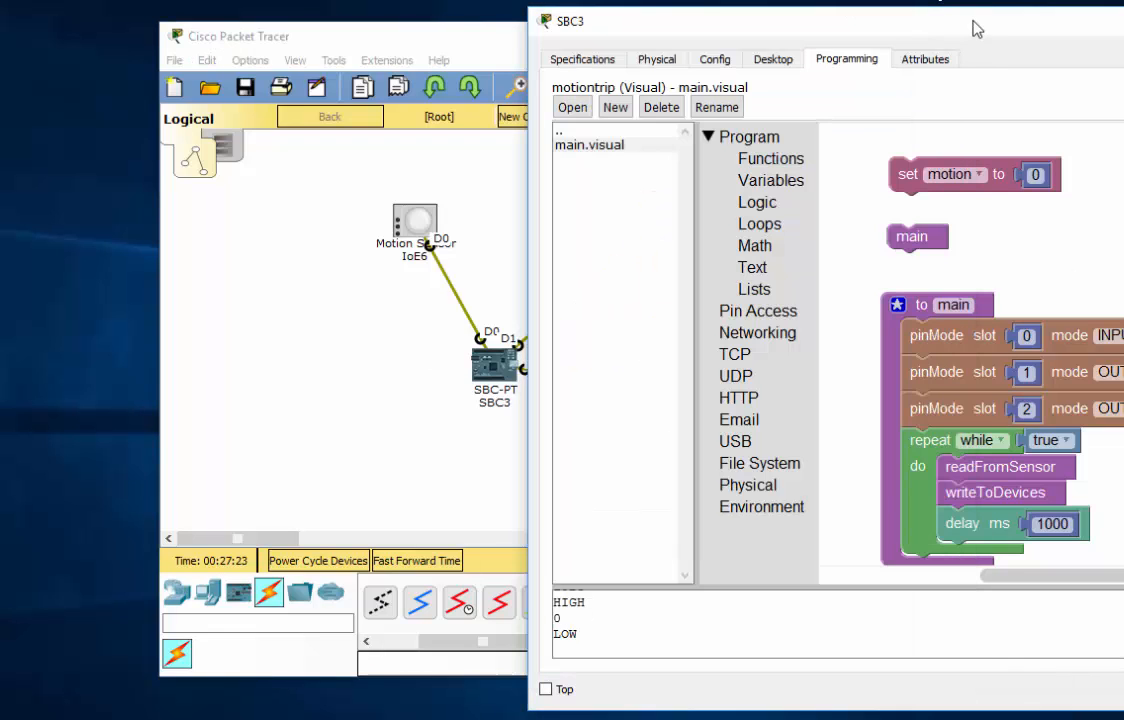
left_click_drag(977, 28, 453, 27)
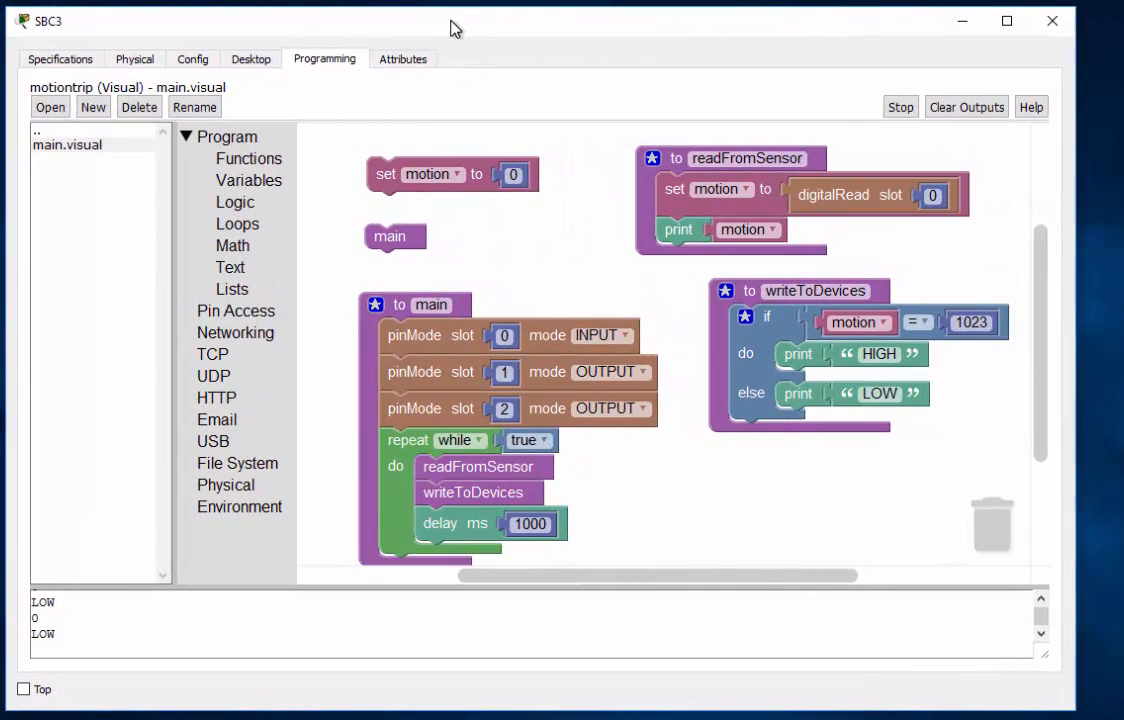
left_click(900, 107)
left_click_drag(762, 33, 772, 31)
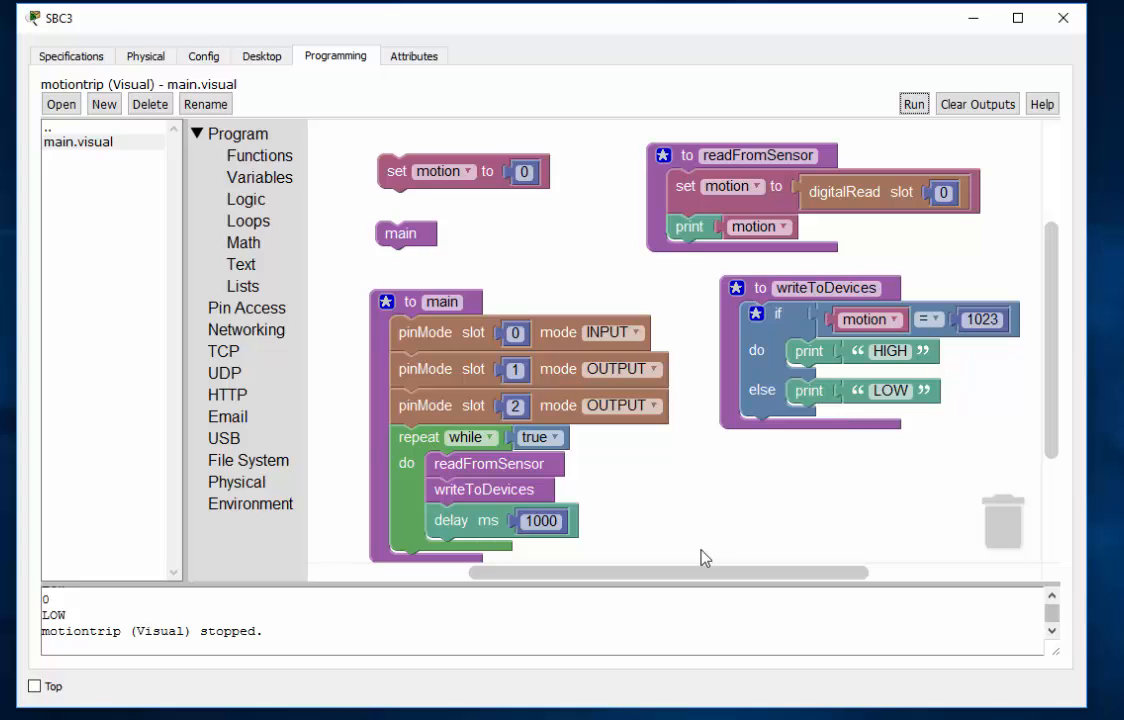
Add a customWrite block under print HIGH and set its slot to 1.
left_click(230, 308)
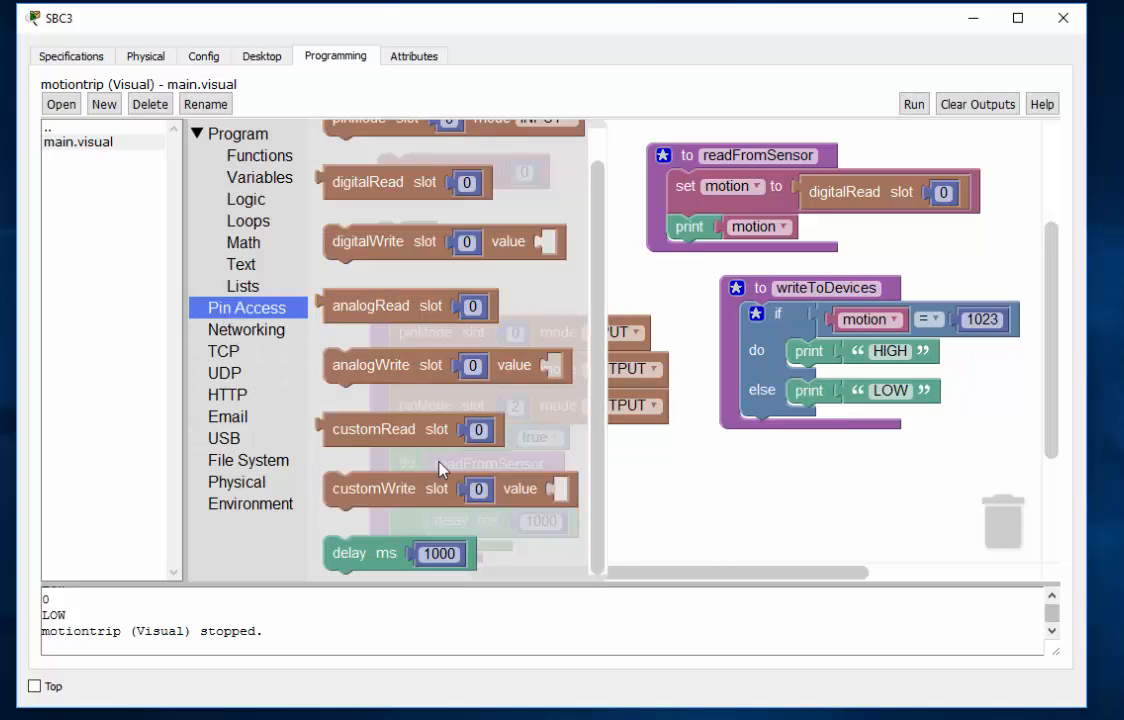
left_click(436, 489)
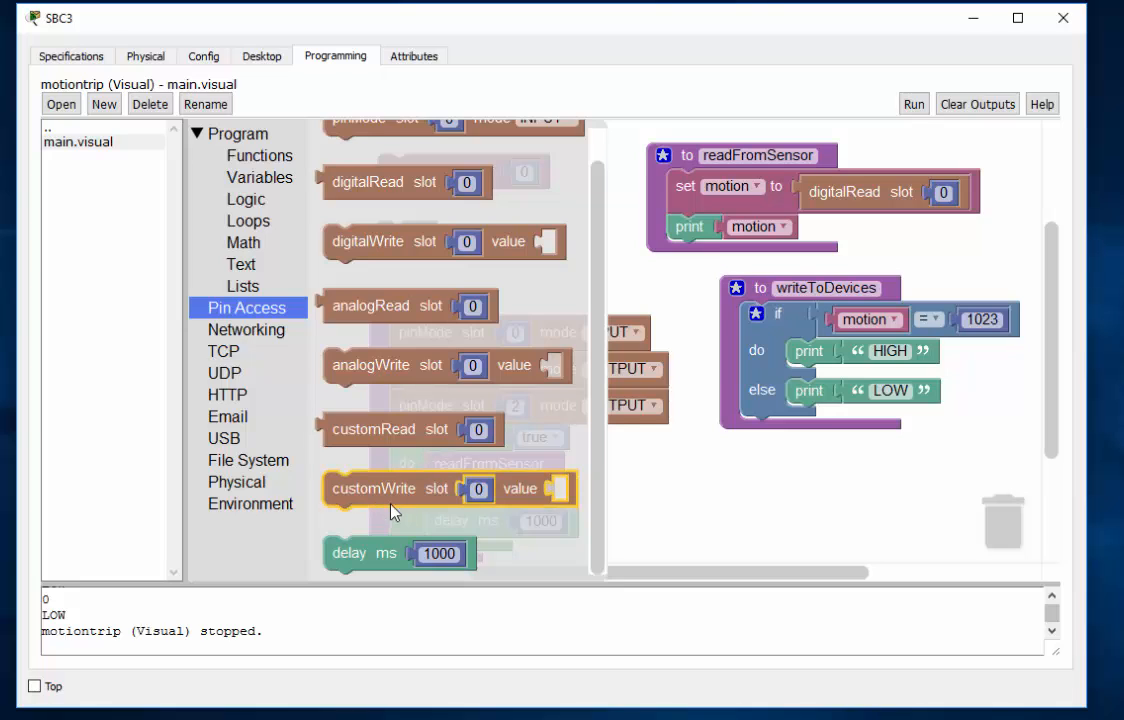
left_click_drag(375, 489, 857, 404)
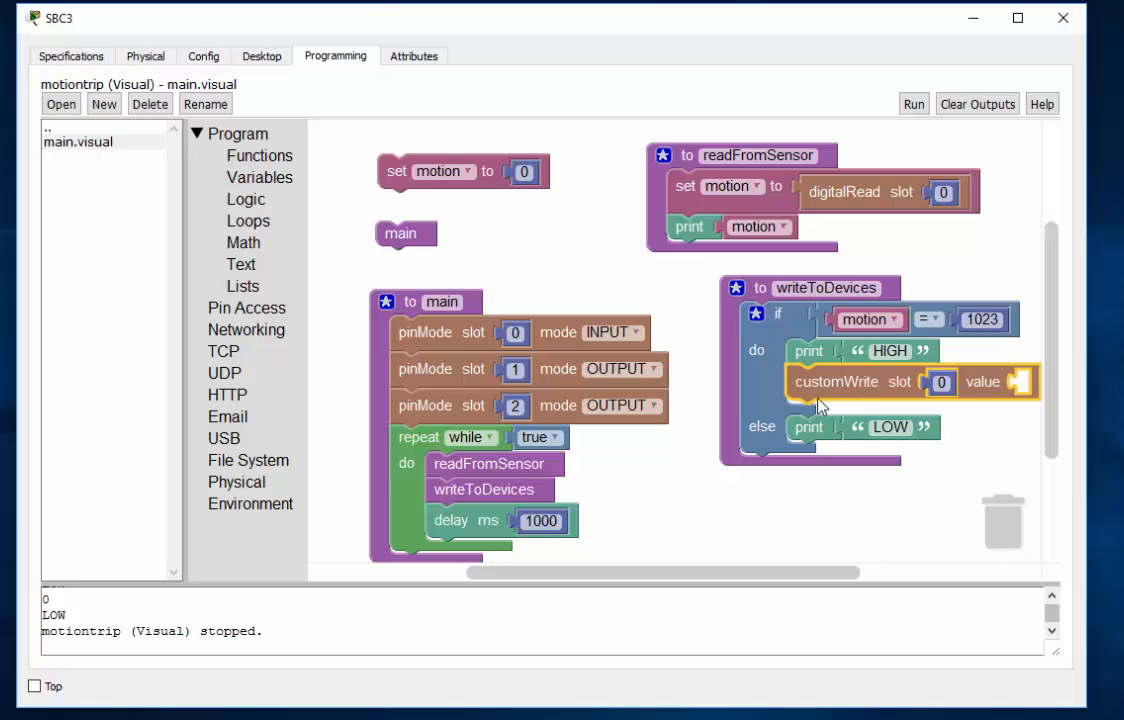
left_click(942, 383)
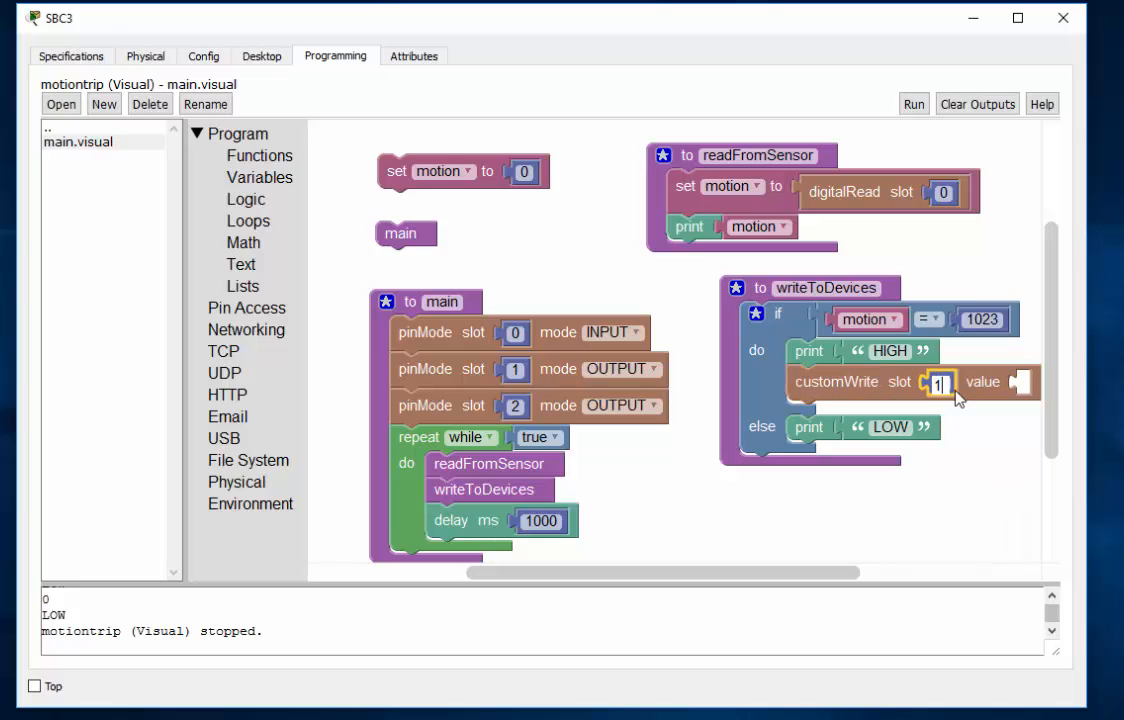
type("1")
left_click(1022, 386)
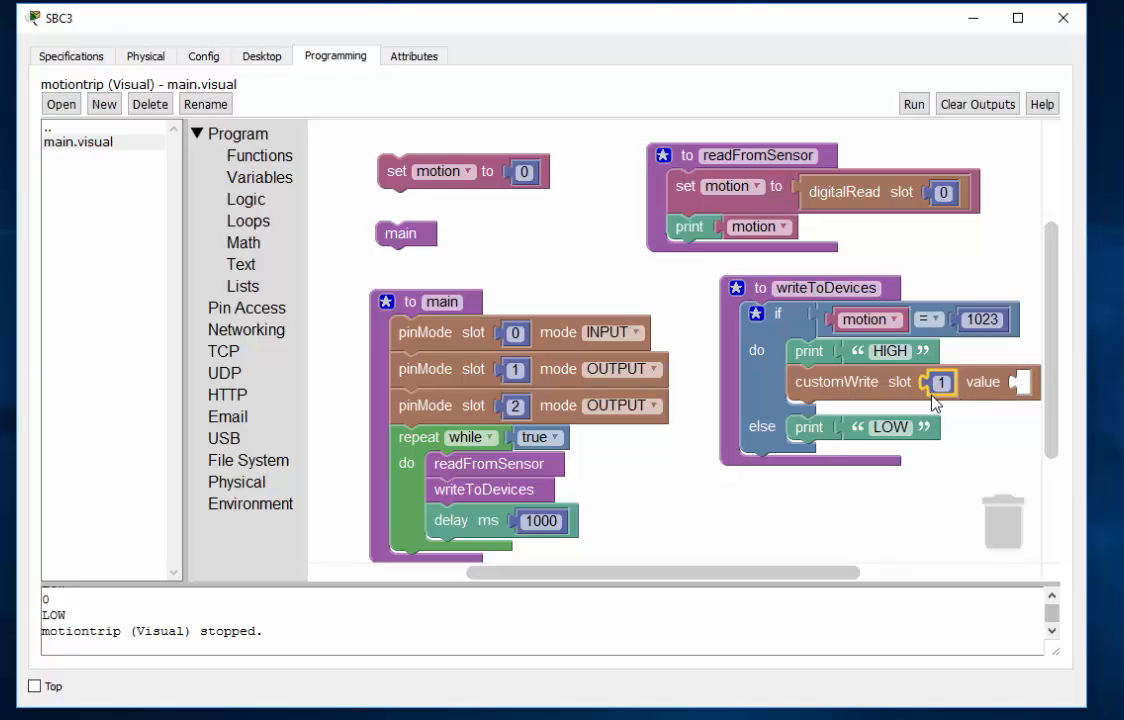
Give that customWrite a value of 2, widening the SBC3 window along the way.
key("ctrl+c")
key("ctrl+v")
left_click_drag(957, 428, 1024, 408)
left_click(1024, 396)
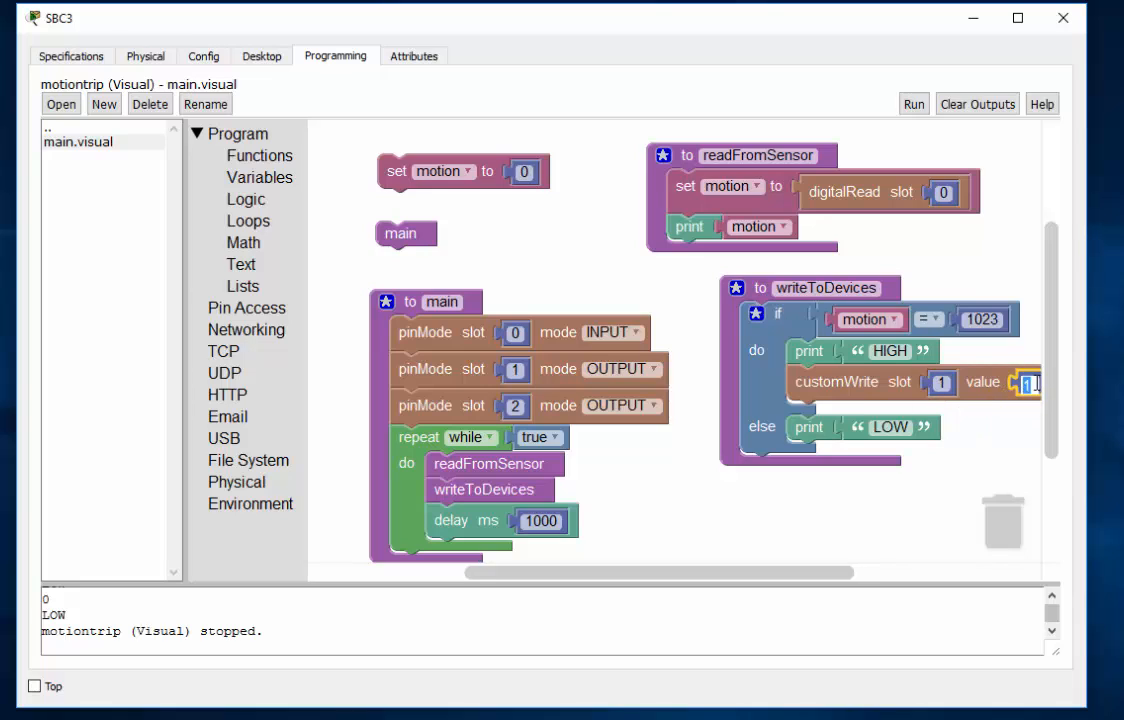
type("2")
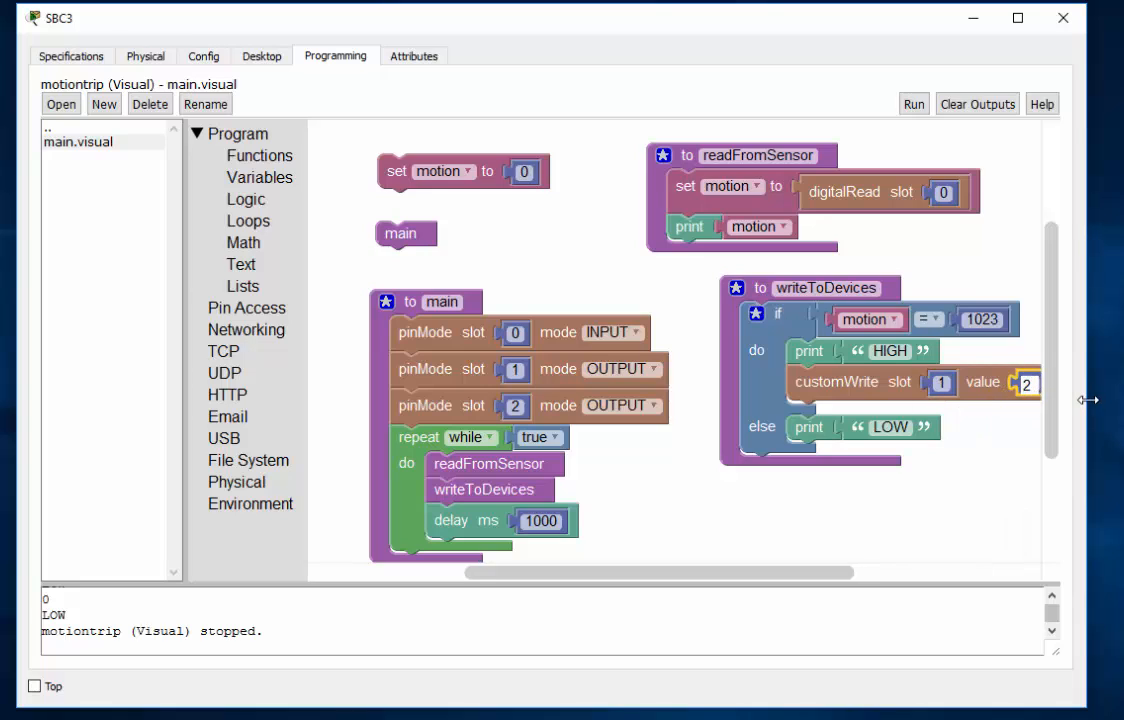
left_click_drag(1086, 400, 1112, 400)
left_click(989, 447)
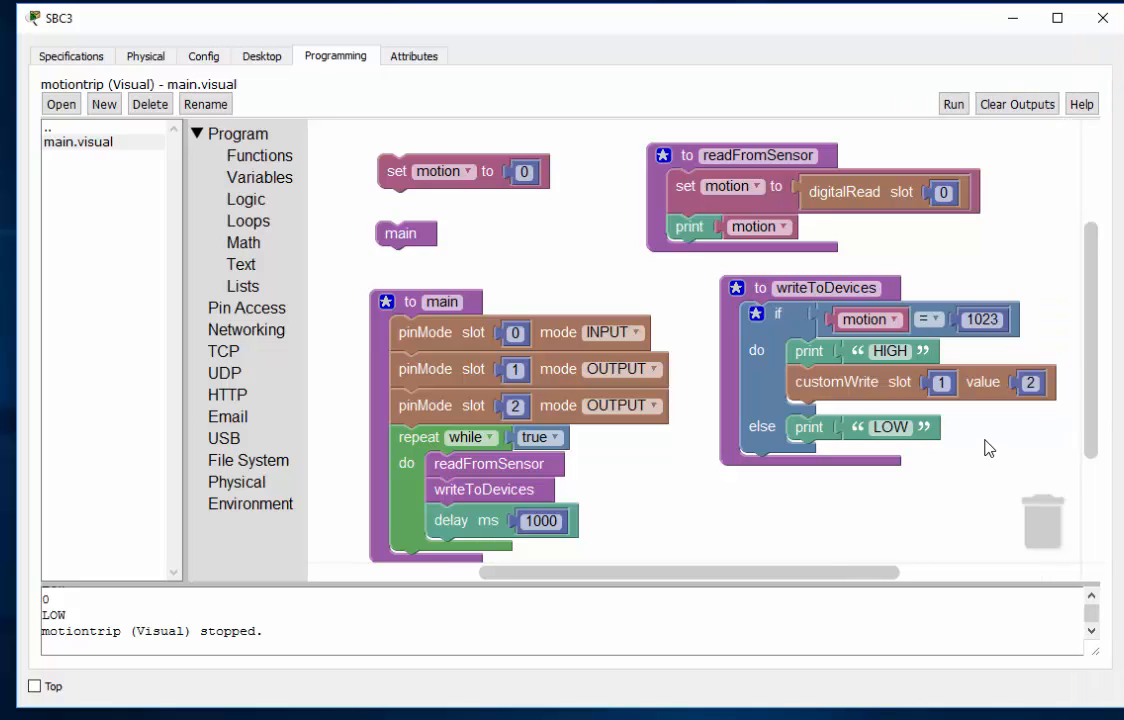
Duplicate customWrite below the first with slot 2 value 1, then slide the window down to show the diagram.
left_click(850, 398)
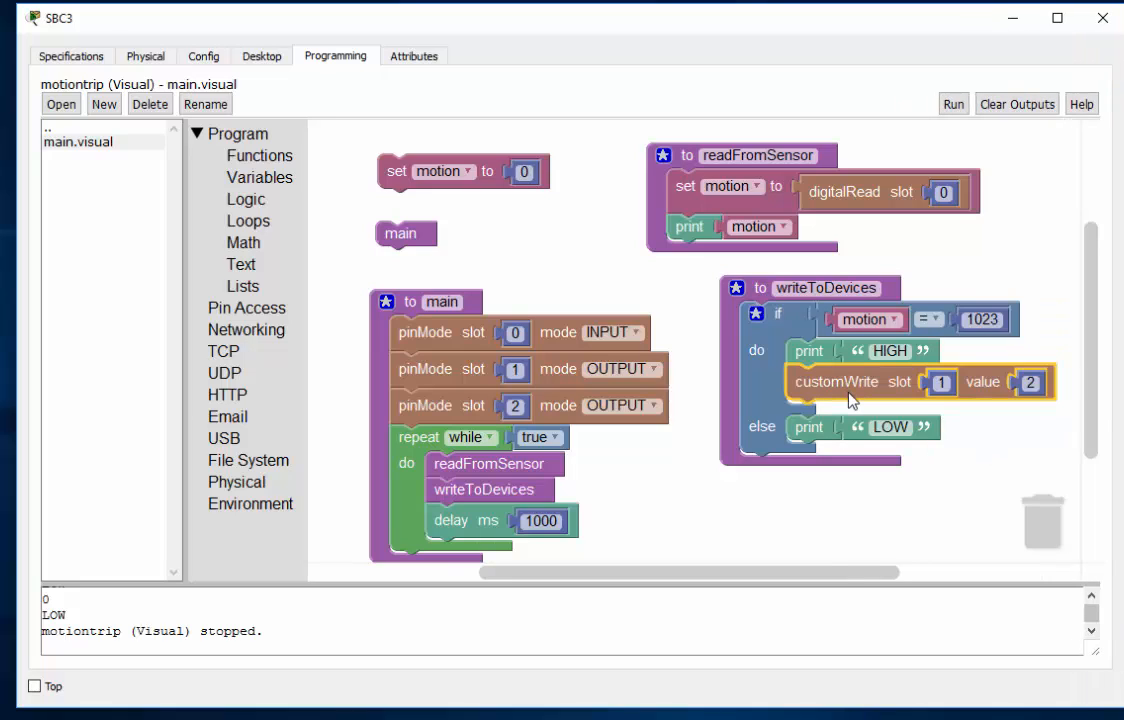
key("ctrl+c")
key("ctrl+v")
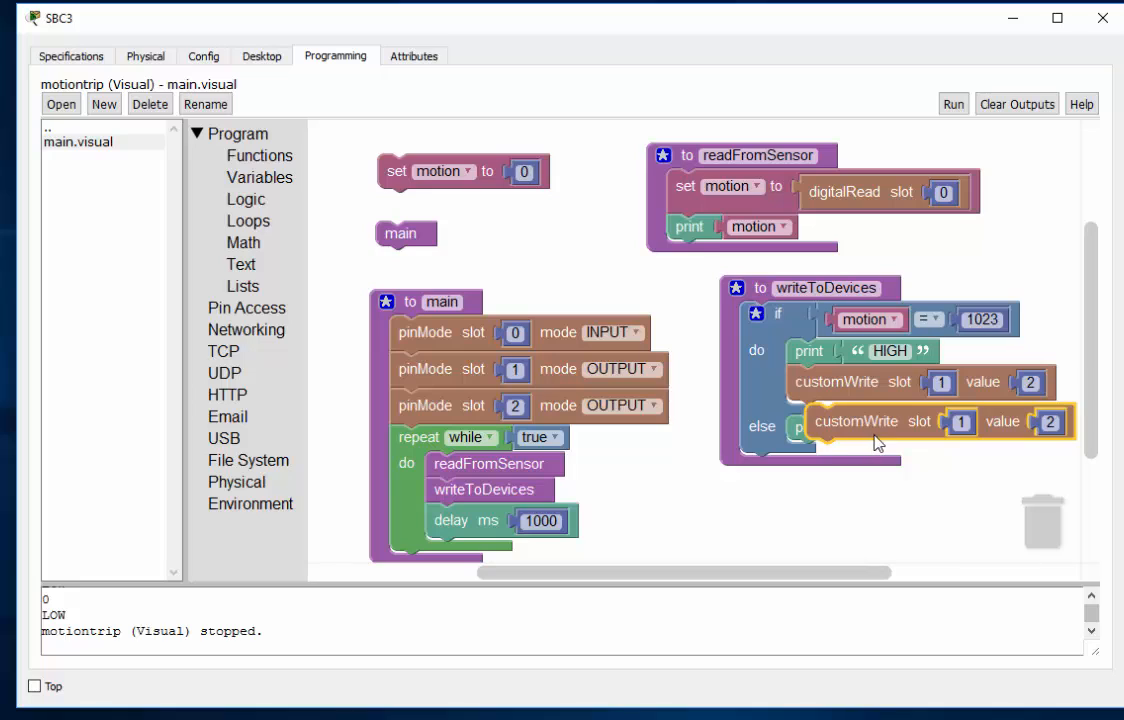
left_click_drag(878, 432, 850, 425)
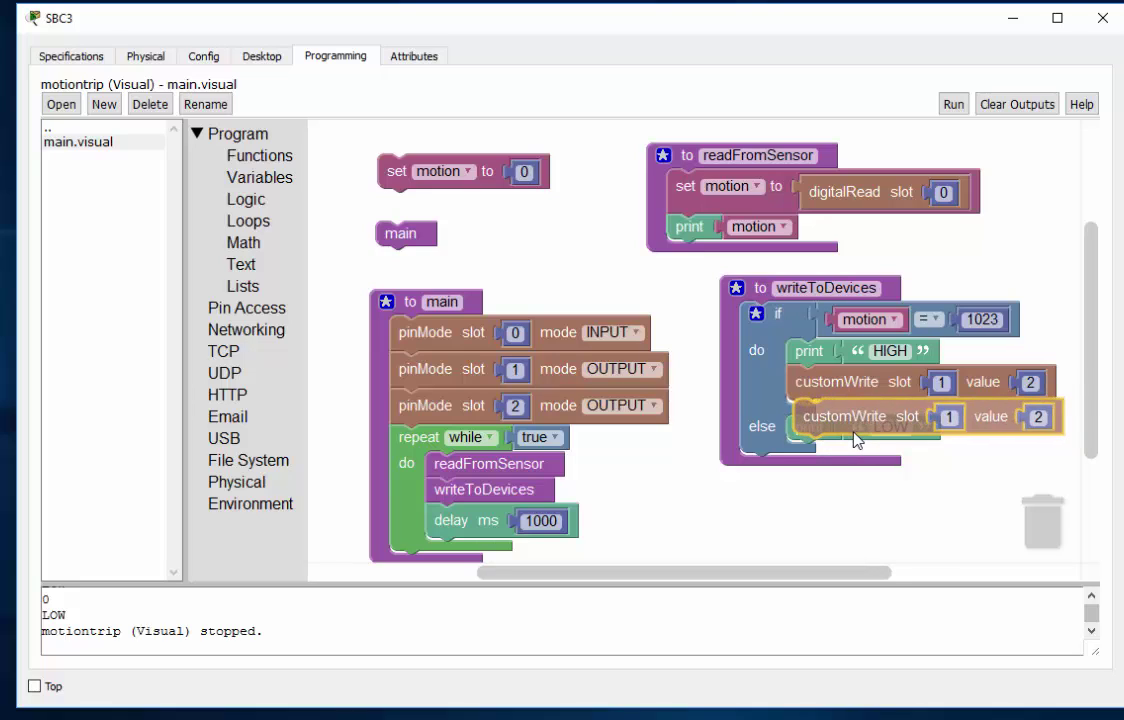
left_click(942, 419)
type("2")
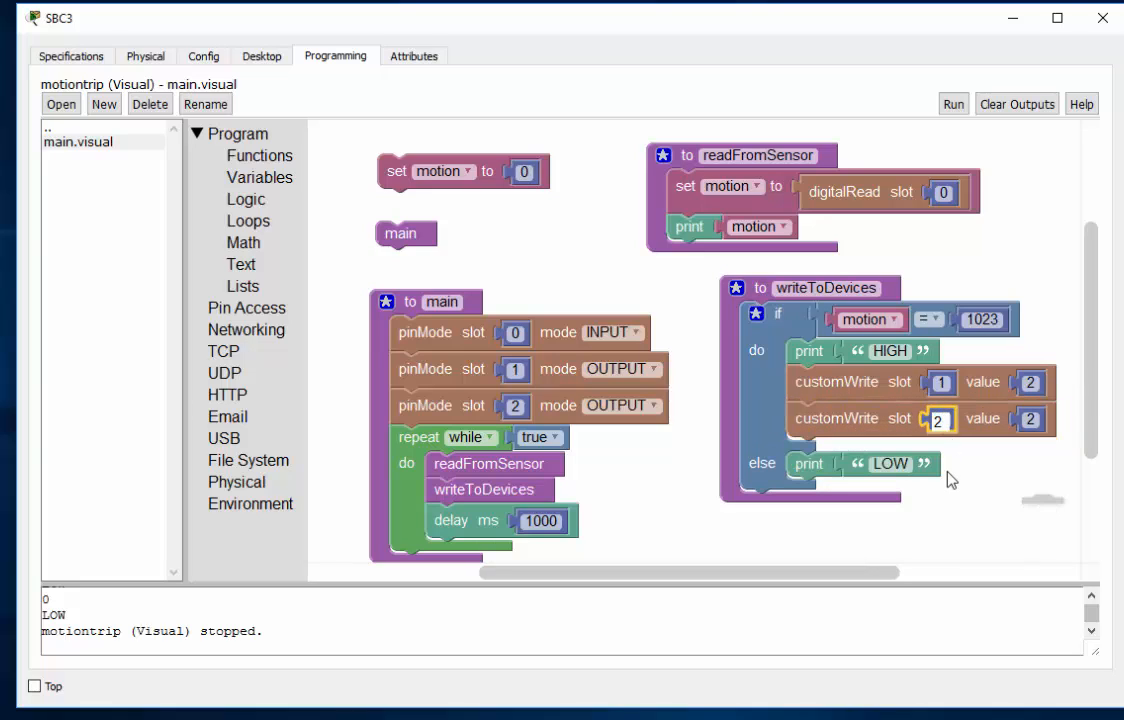
left_click(950, 479)
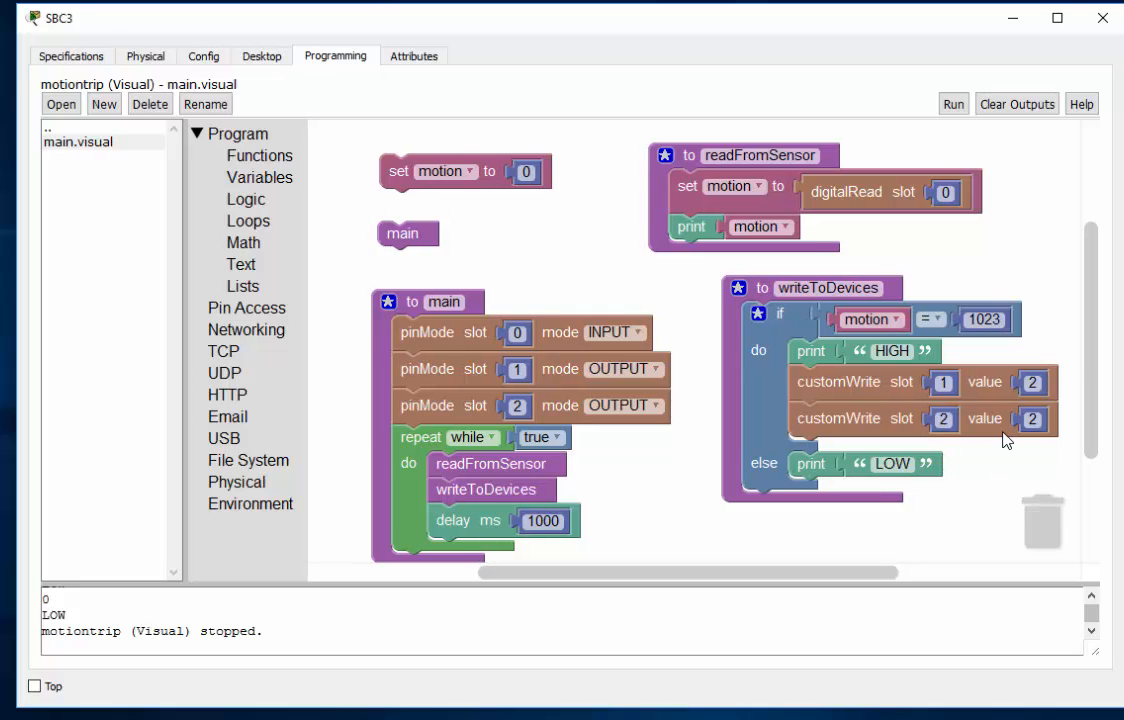
left_click(1031, 419)
type("1")
left_click(989, 479)
left_click_drag(545, 18, 554, 469)
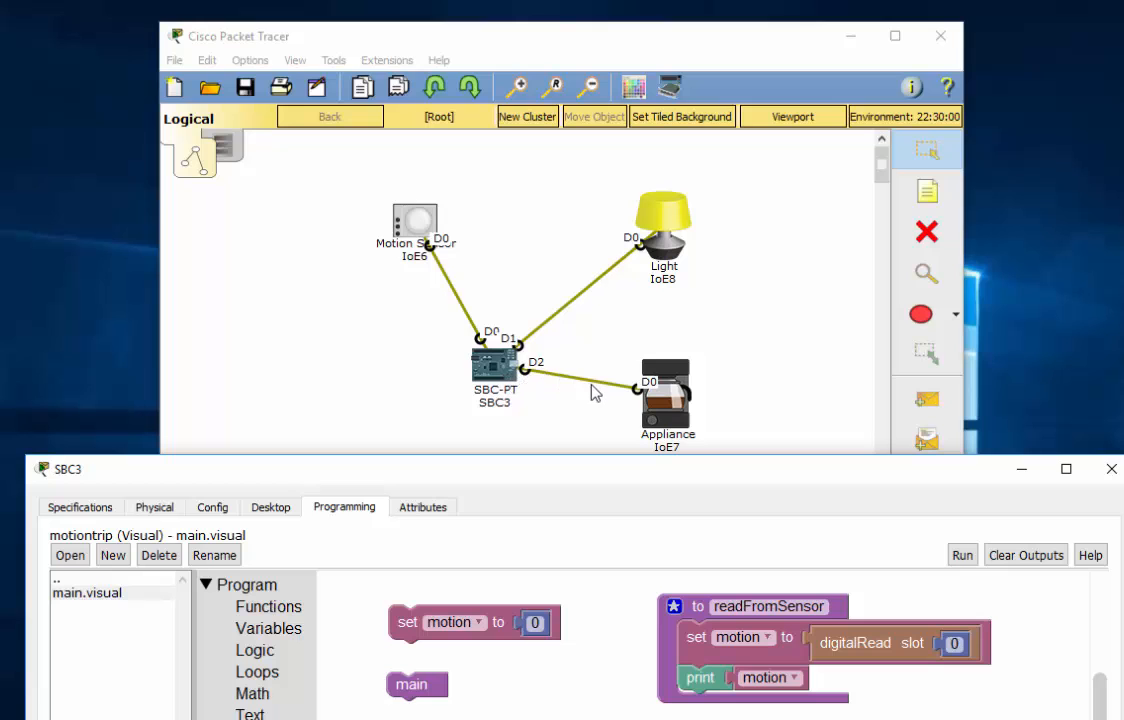
Drag the SBC3 window back to the top over the network workspace.
left_click_drag(596, 471, 573, 33)
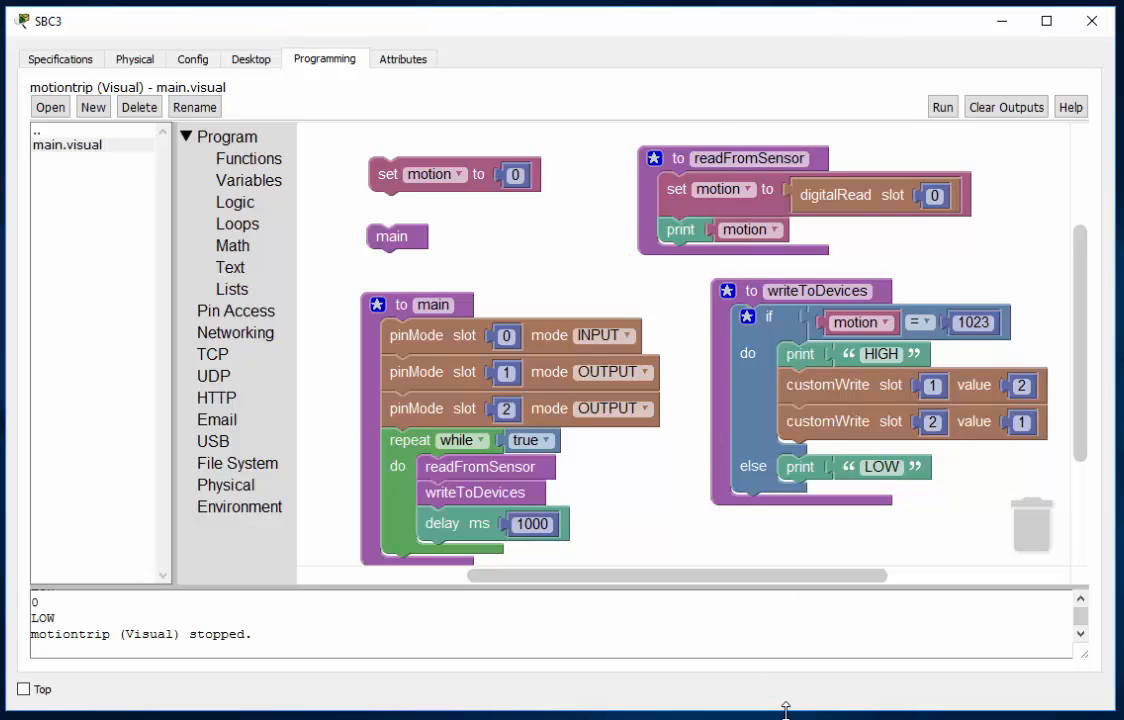
left_click_drag(785, 710, 785, 716)
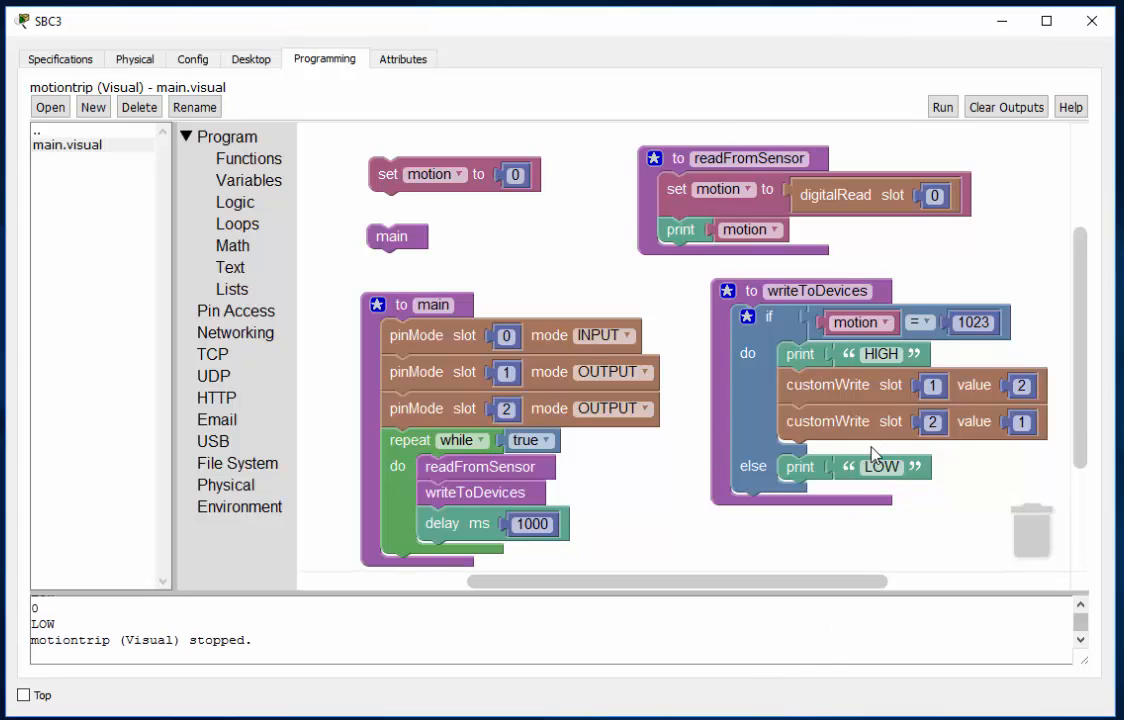
Duplicate the slot 1 customWrite block into the else branch with value changed to 0.
left_click(853, 400)
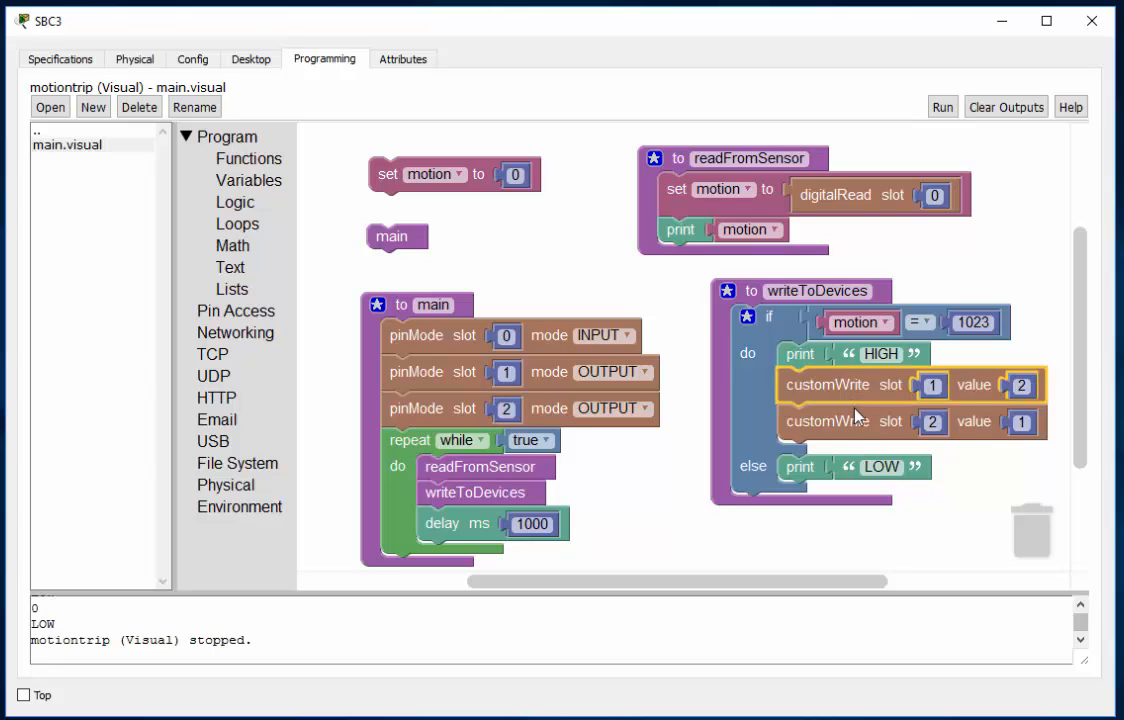
key("ctrl+c")
key("ctrl+v")
mouse_move(845, 425)
left_mouse_down()
mouse_move(848, 517)
mouse_move(835, 500)
left_mouse_up()
left_click(1022, 498)
double_click(1022, 498)
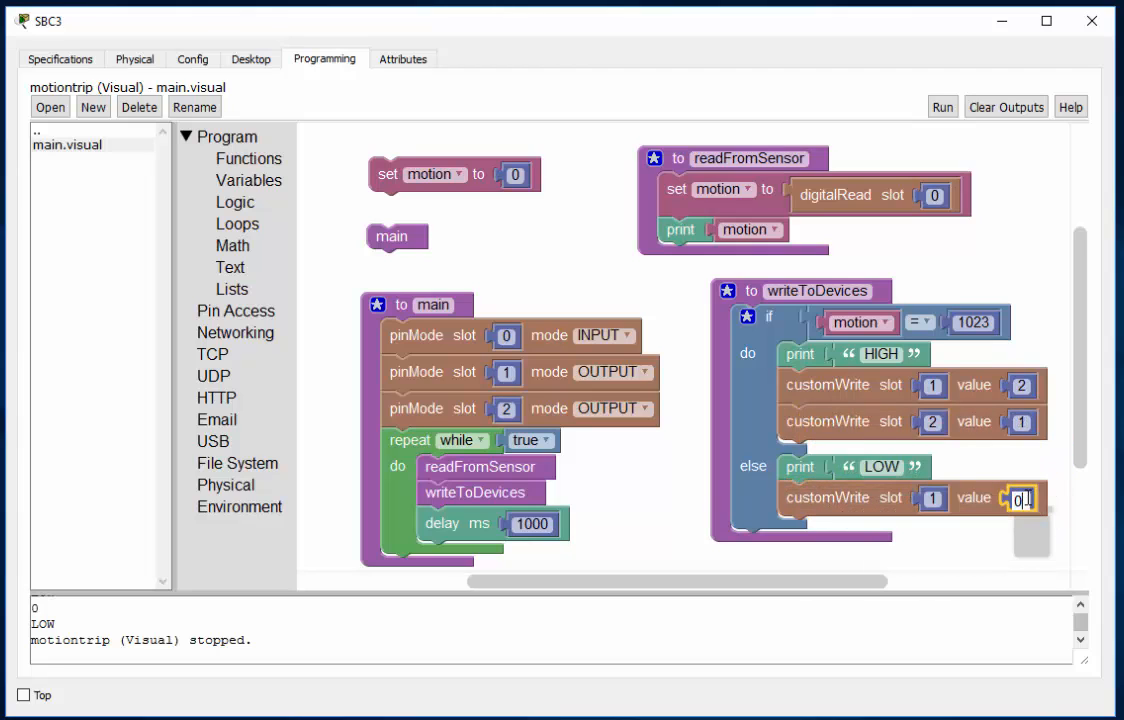
Duplicate the slot 2 customWrite block under it in the else branch with value 0.
left_click(955, 430)
key("ctrl+c")
key("ctrl+v")
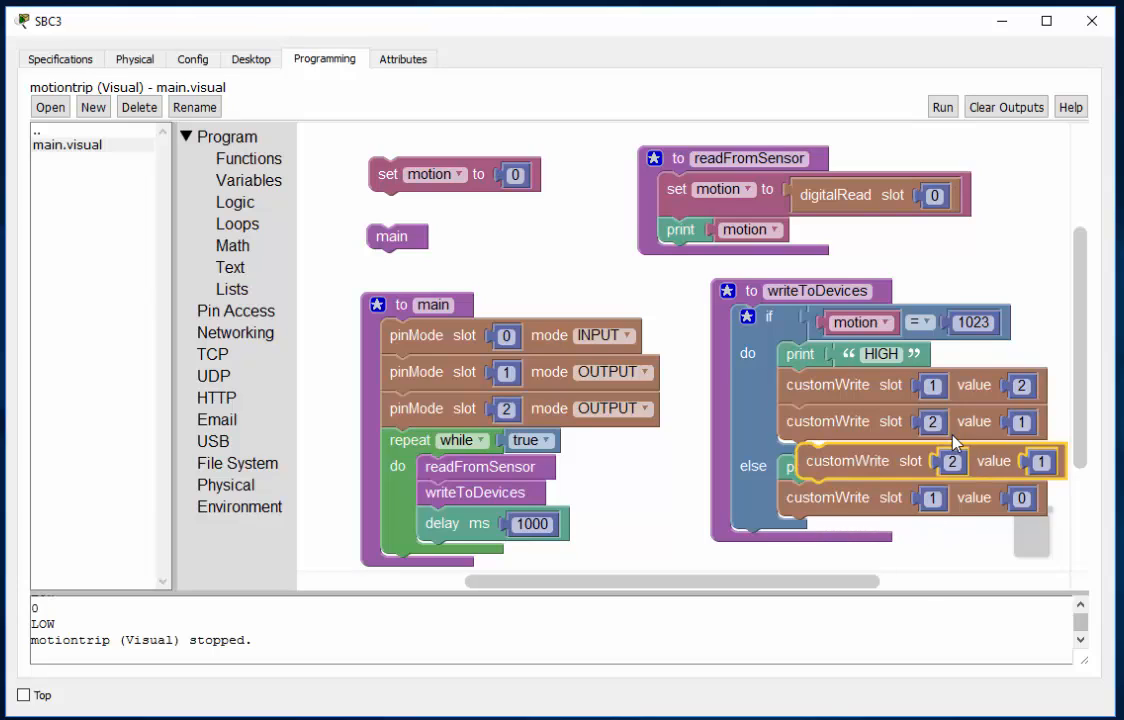
left_click_drag(909, 468, 1015, 545)
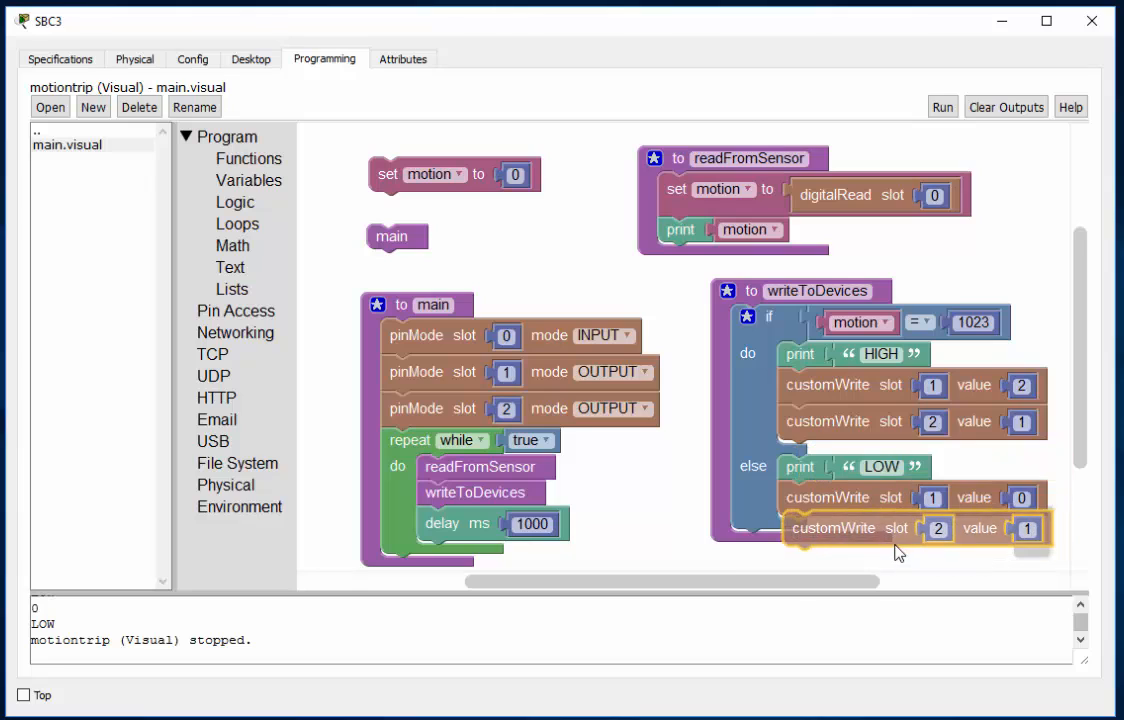
left_click(1020, 535)
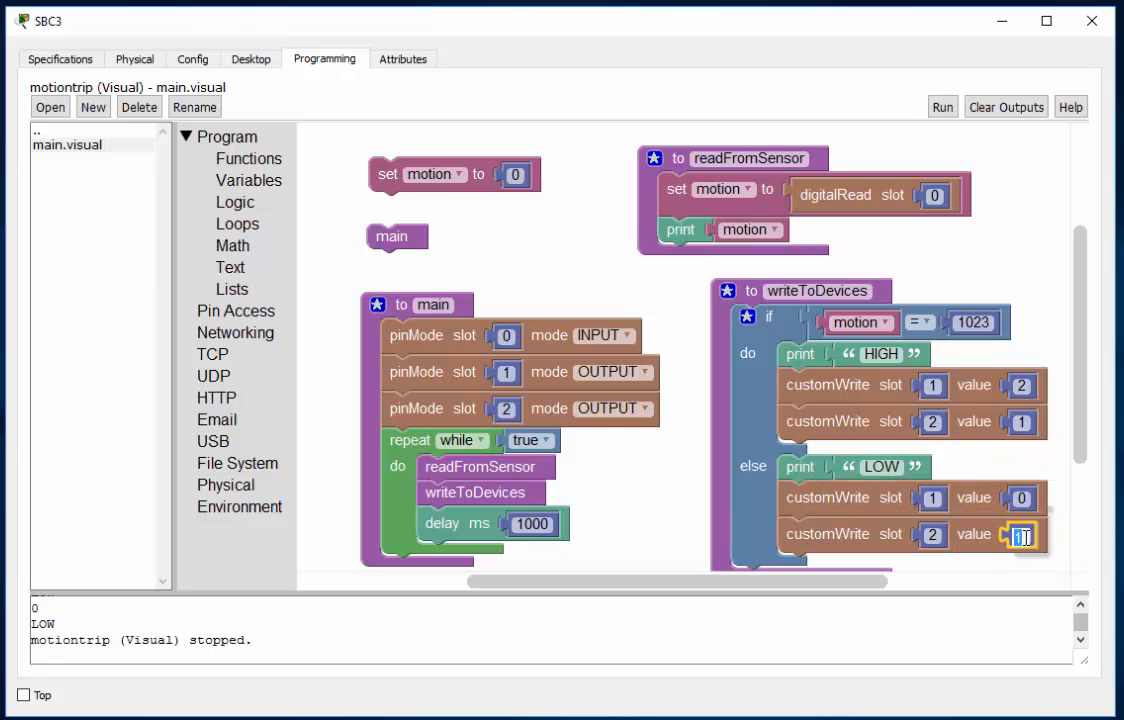
type("0")
left_click(750, 545)
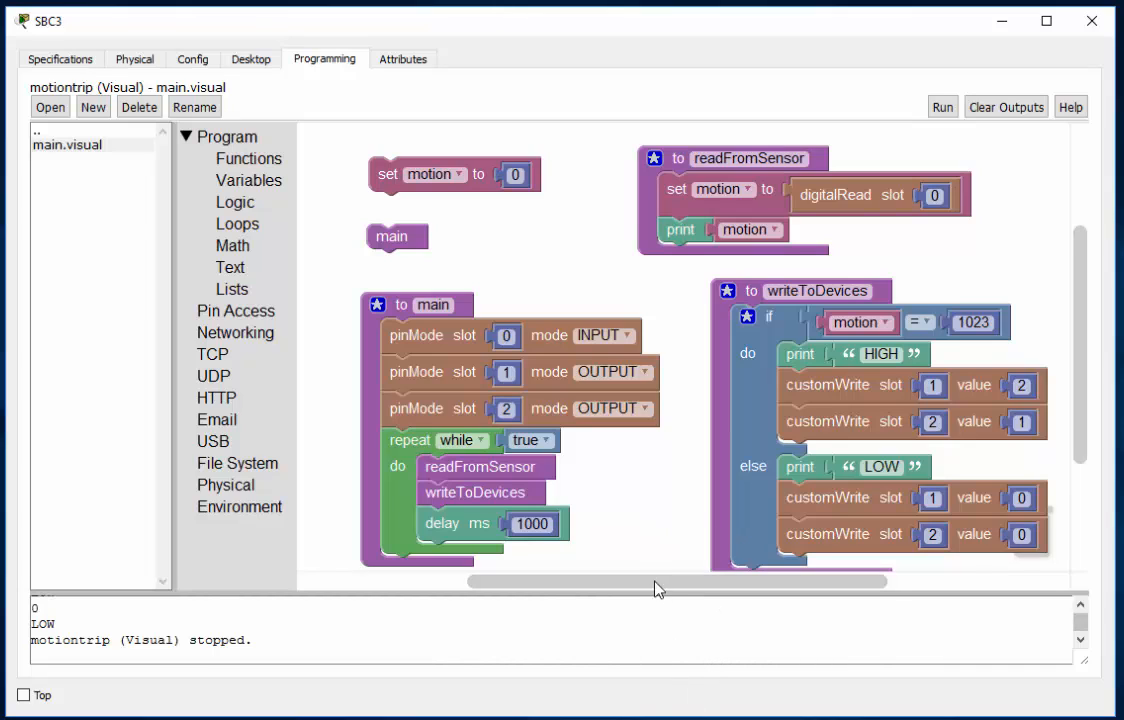
left_click_drag(658, 594, 683, 621)
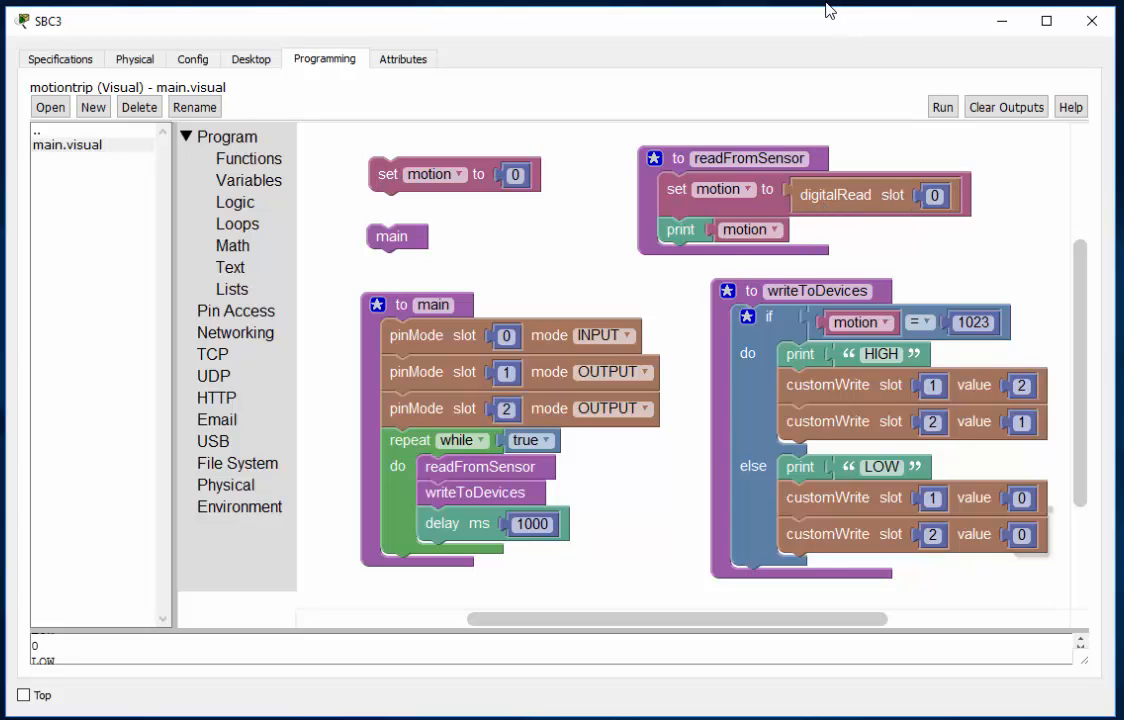
left_click_drag(822, 42, 829, 487)
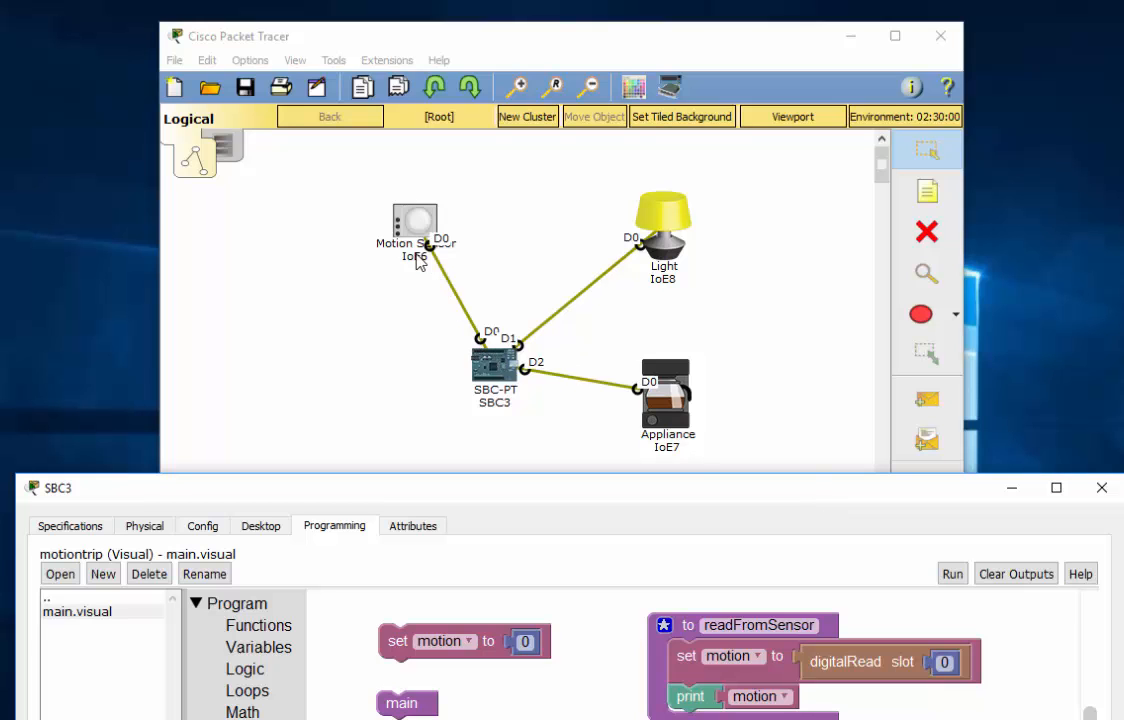
left_click_drag(596, 490, 585, 20)
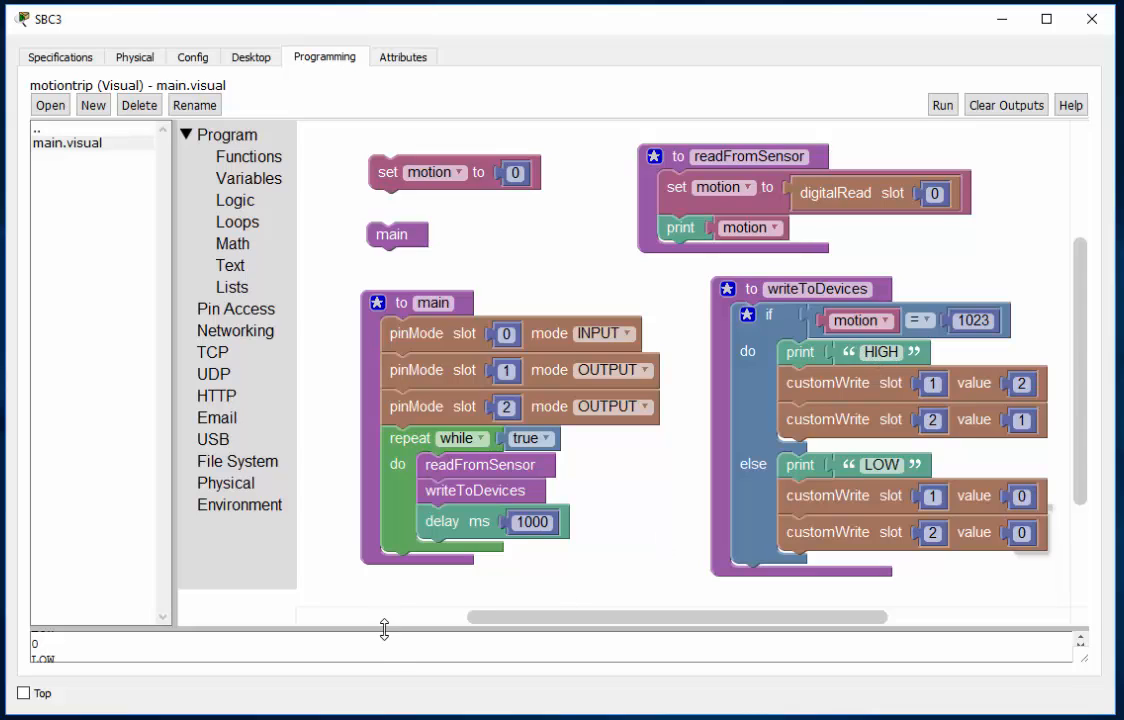
Enlarge the output pane to review the earlier program output.
left_click_drag(385, 627, 385, 580)
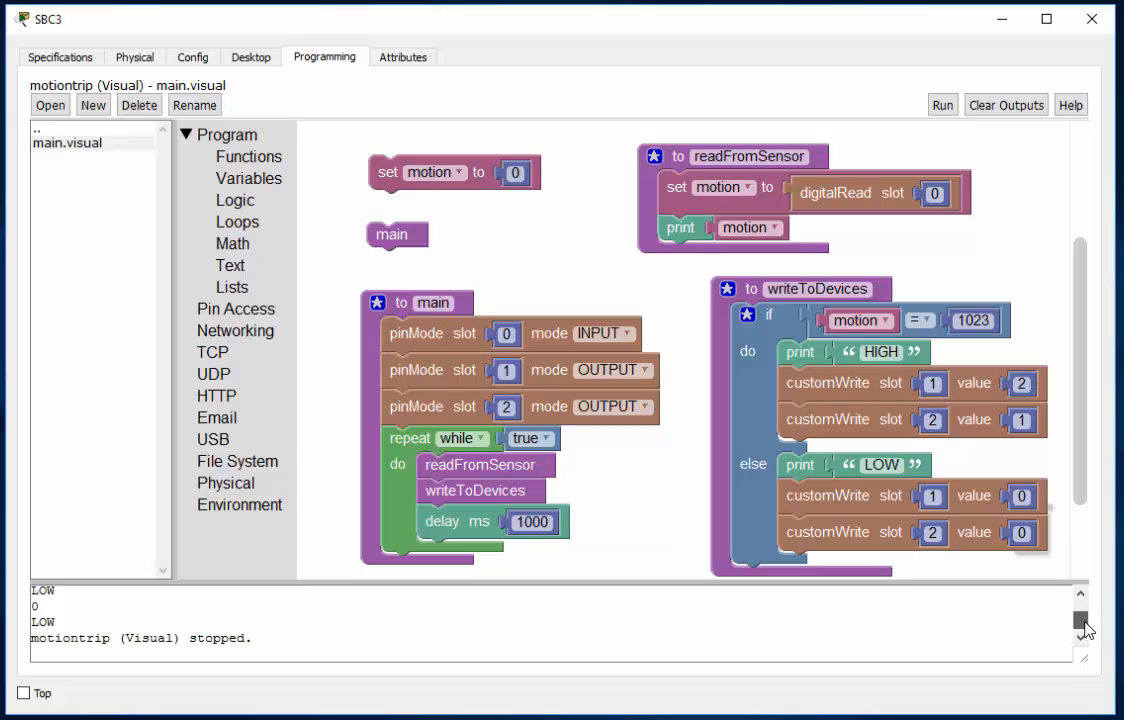
left_click_drag(1081, 640, 1081, 618)
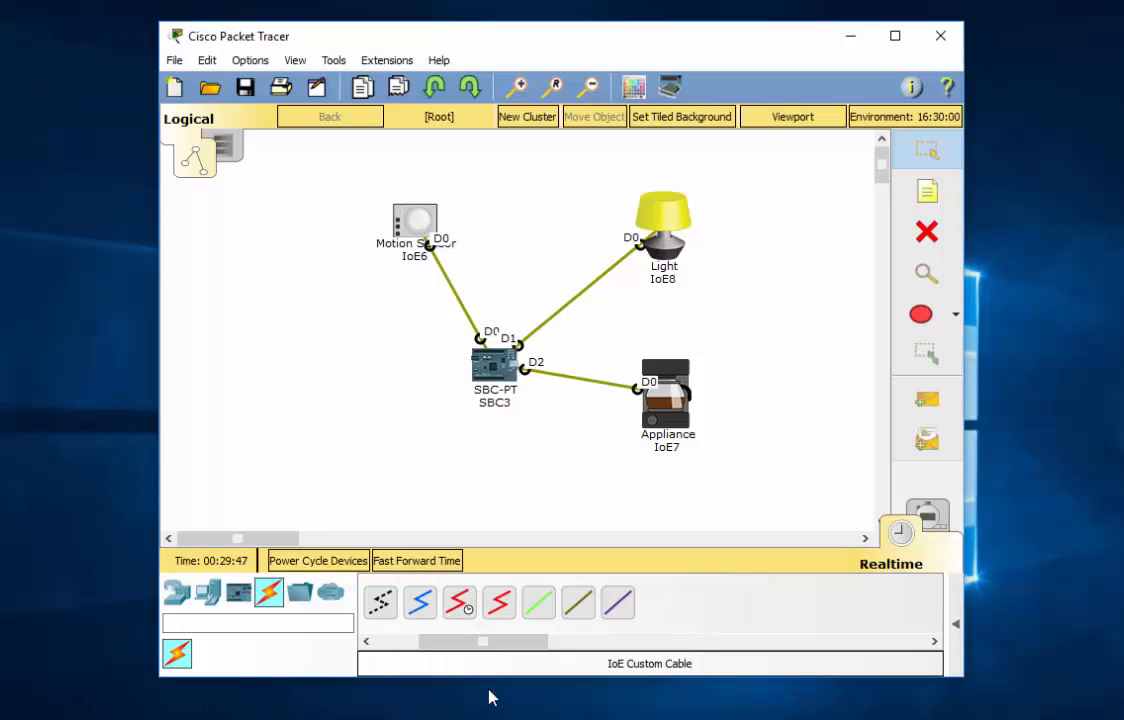
Review the Light IoE8 Data Specifications showing state 0 off, 1 dim, 2 on.
left_click(662, 240)
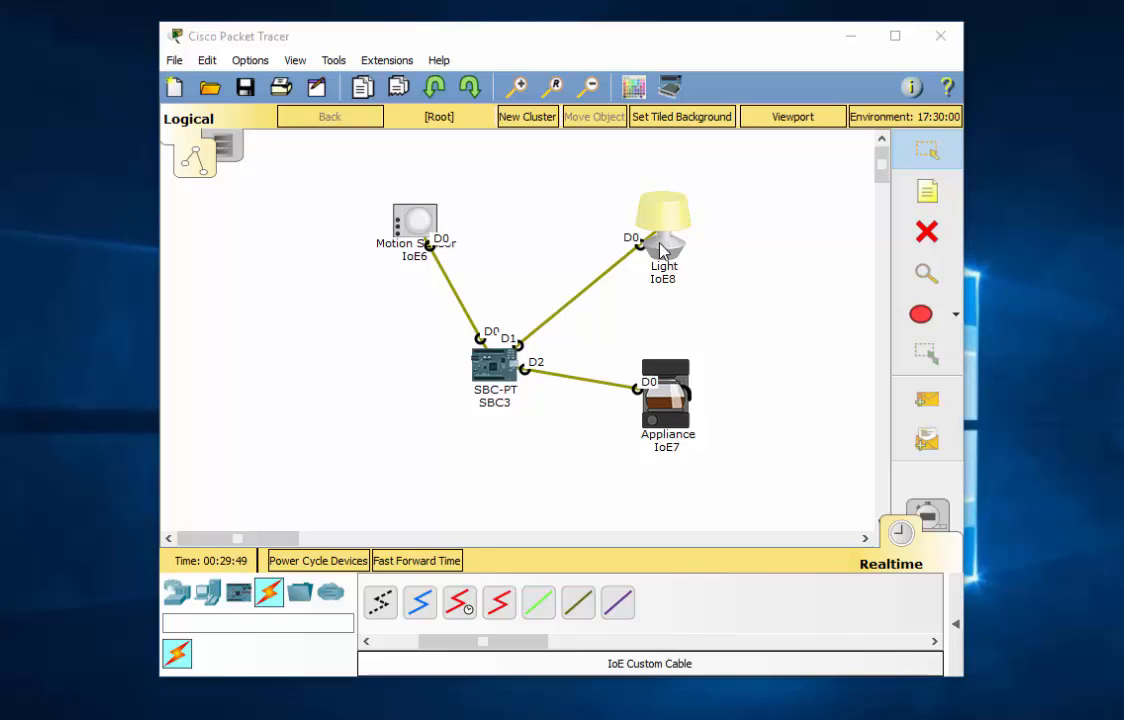
left_click_drag(480, 143, 485, 40)
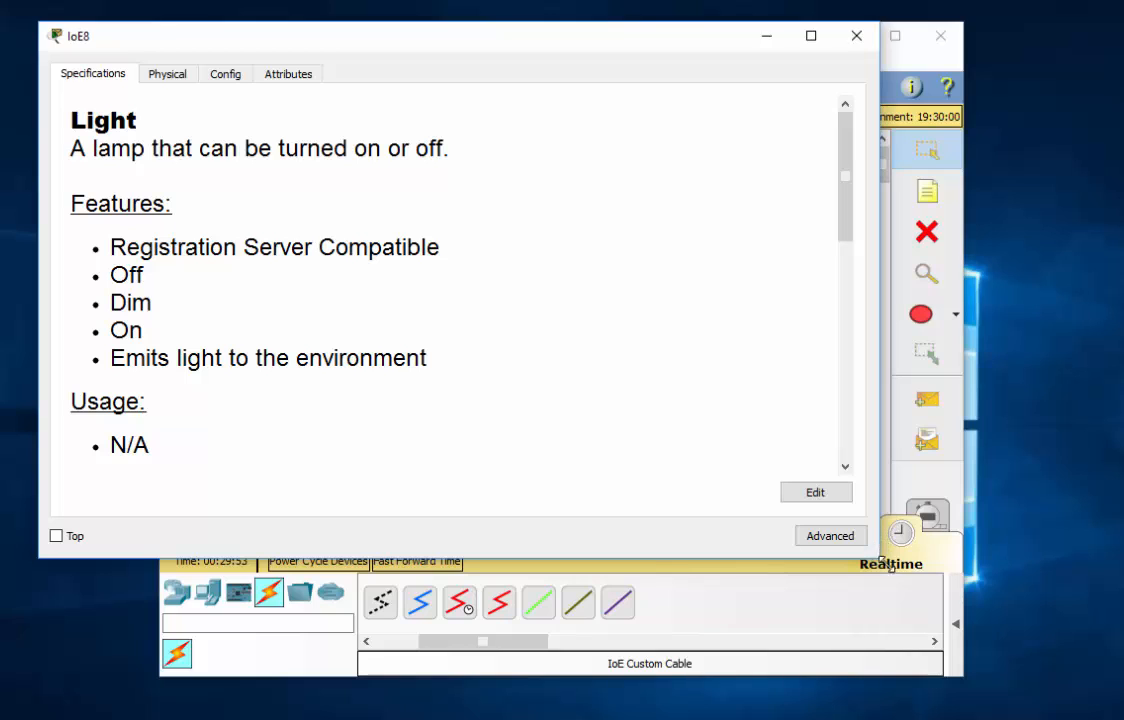
left_click_drag(877, 555, 1010, 646)
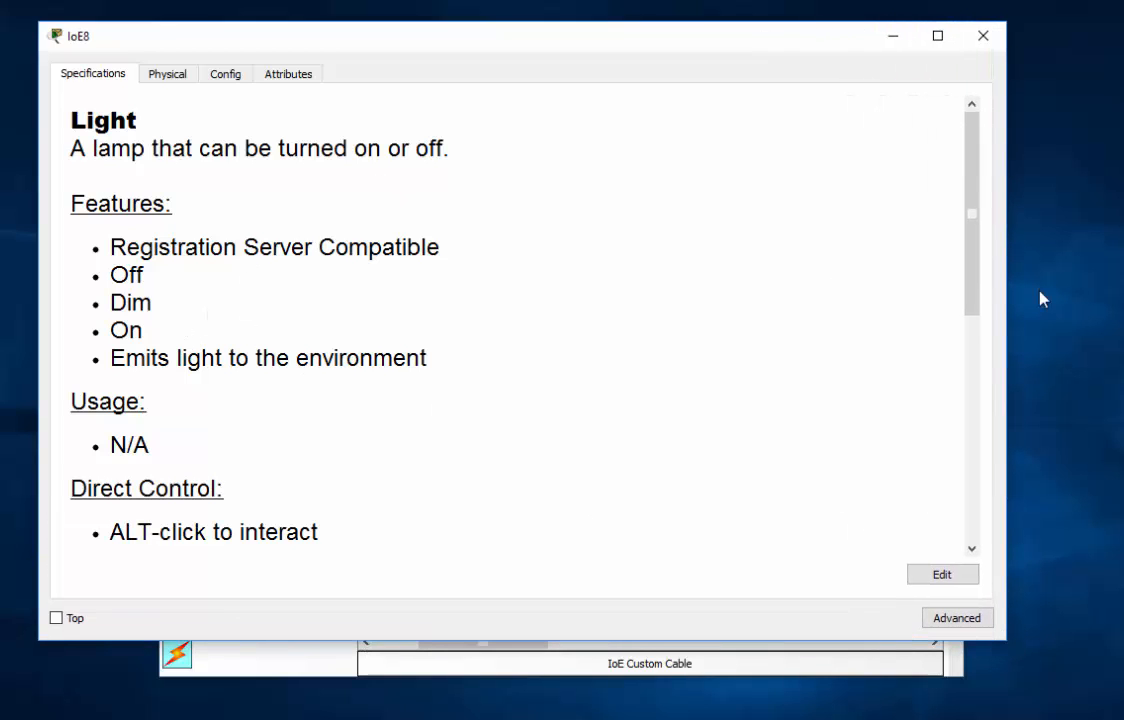
left_click_drag(975, 300, 975, 400)
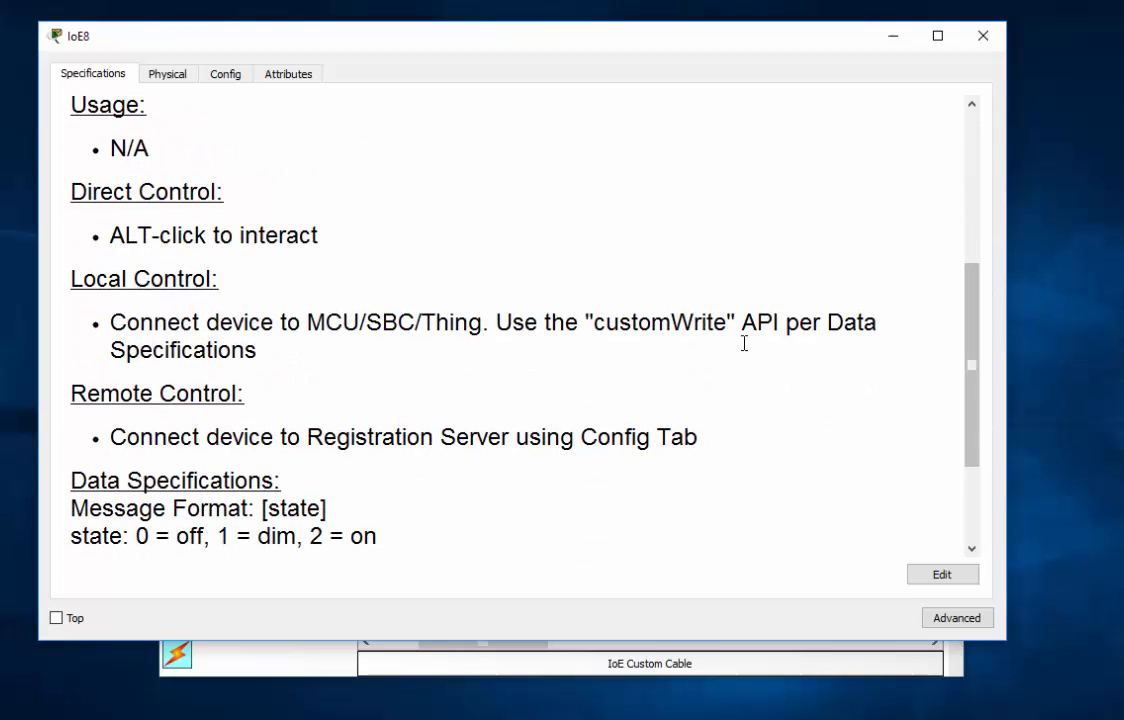
left_click_drag(972, 380, 976, 490)
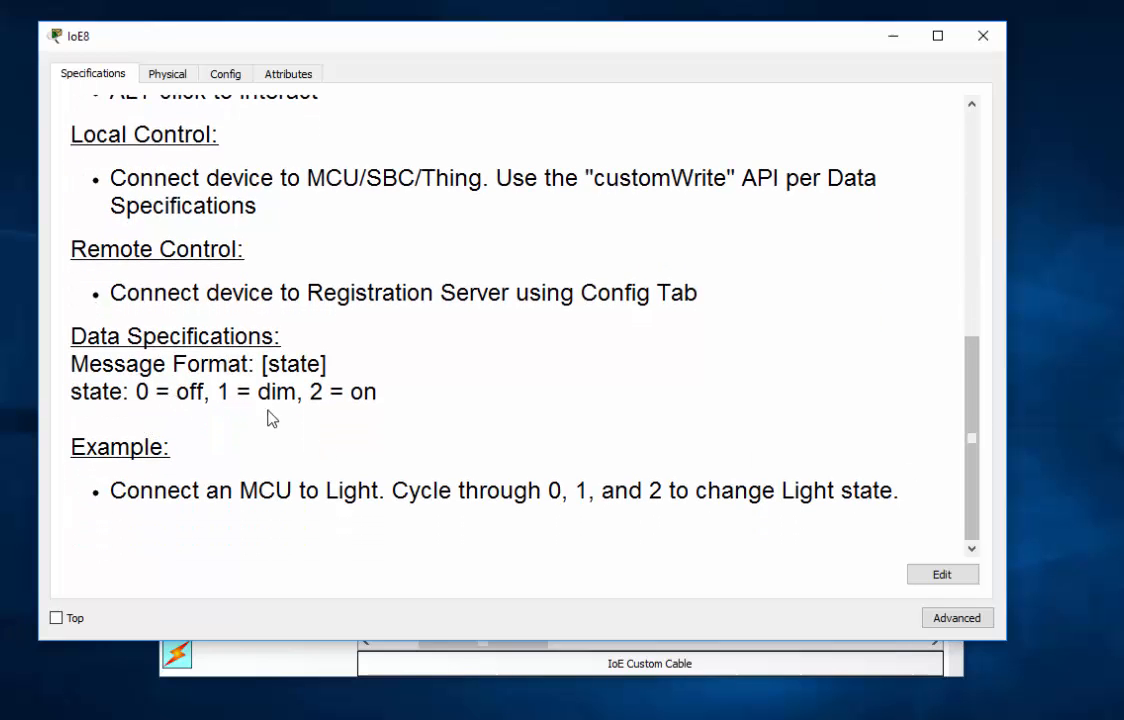
double_click(318, 392)
left_click_drag(256, 392, 299, 394)
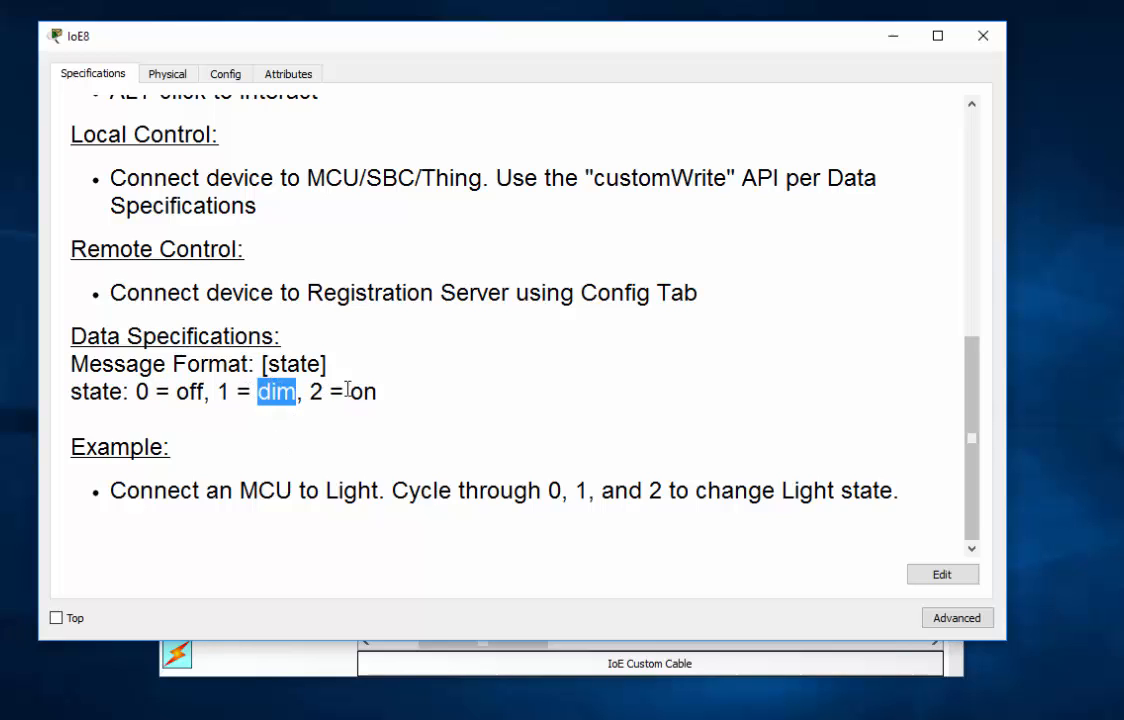
left_click(893, 36)
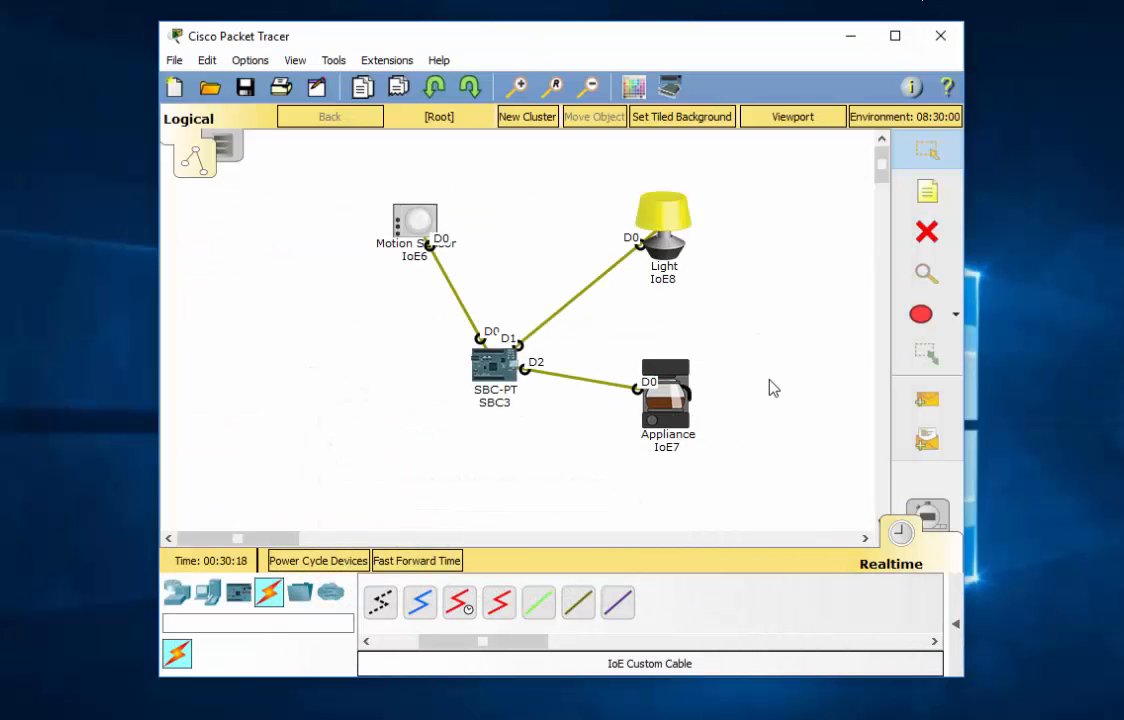
left_click(668, 400)
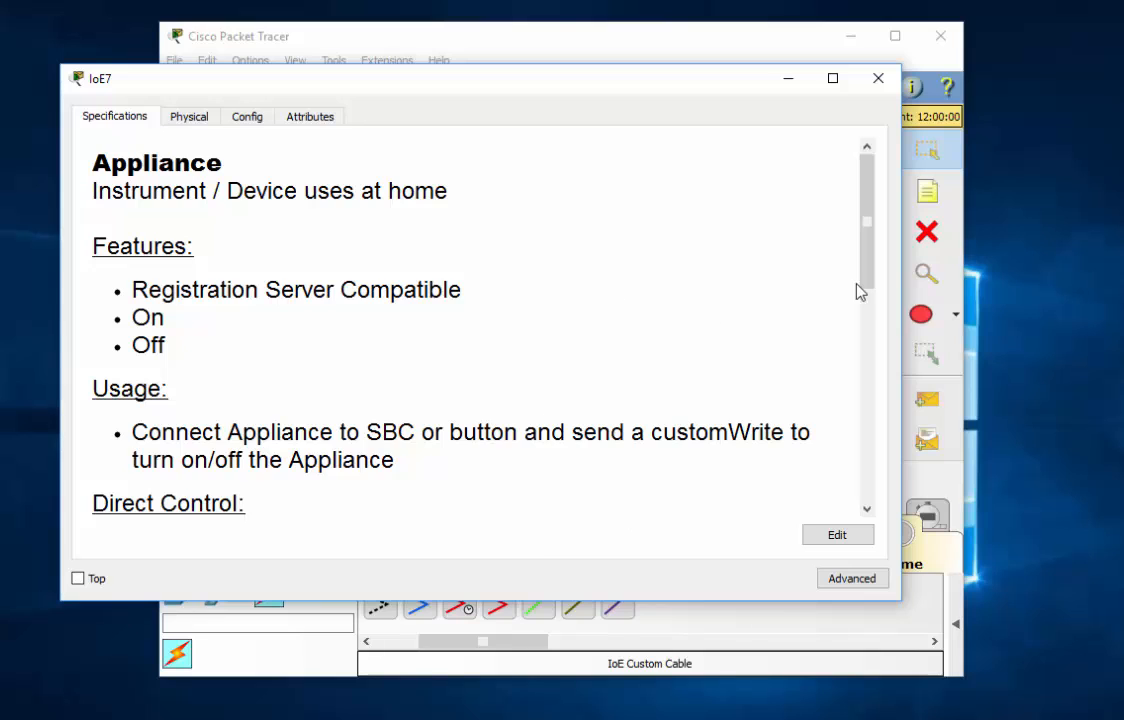
left_click_drag(866, 275, 884, 245)
left_click_drag(866, 220, 893, 500)
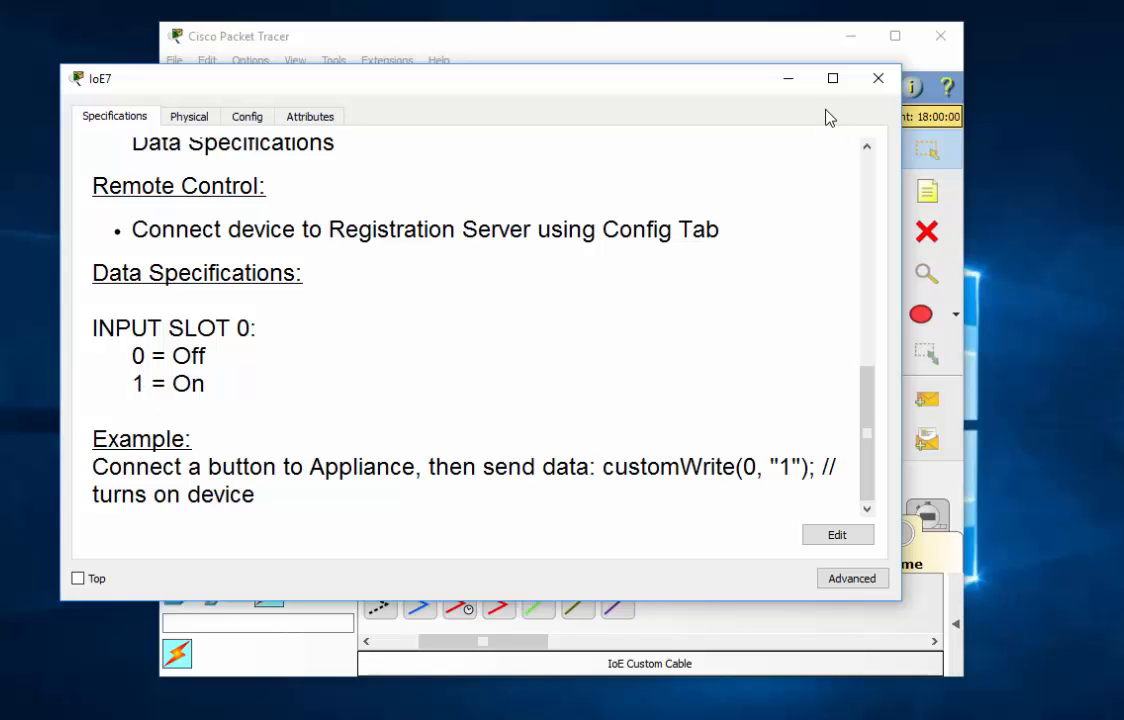
left_click(878, 78)
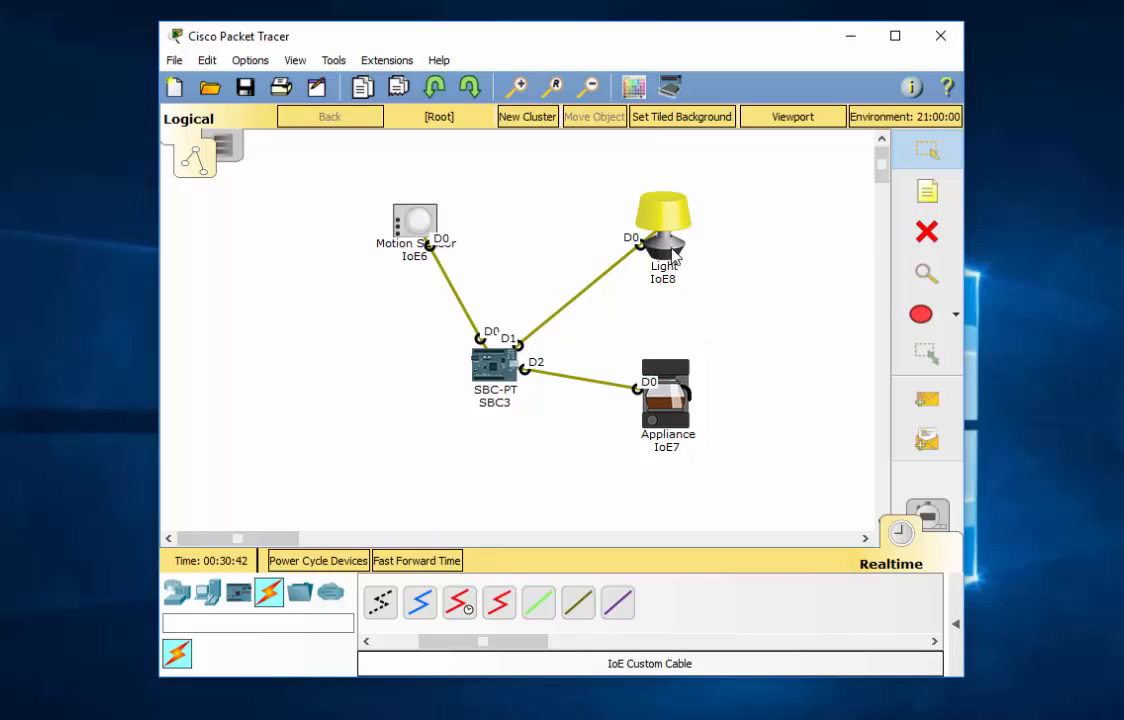
left_click(665, 395)
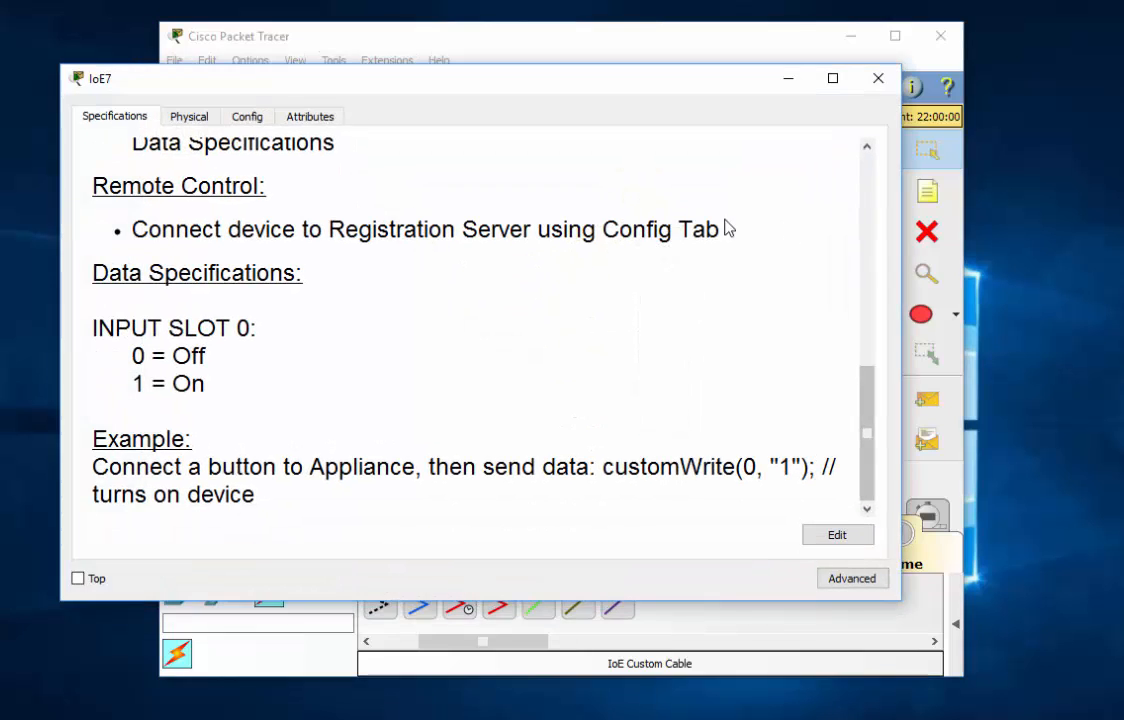
left_click(786, 78)
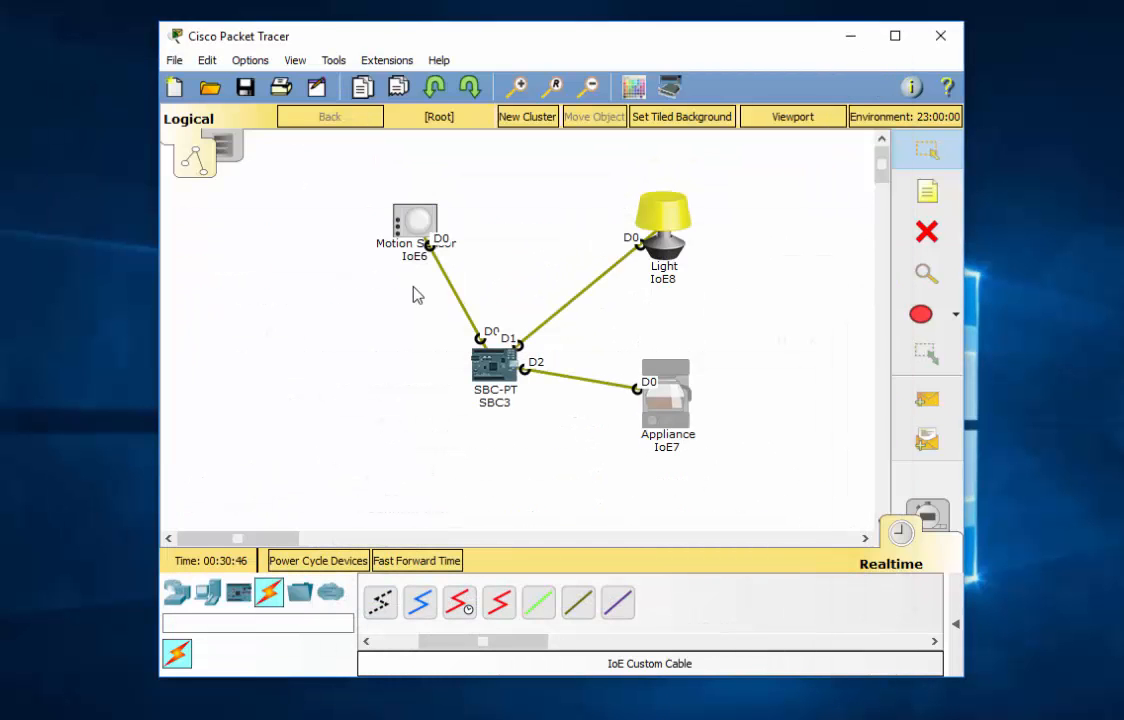
View the Motion Sensor IoE6's JavaScript project main.js code in the Advanced Programming editor.
left_click(403, 216)
mouse_move(360, 170)
left_mouse_down()
mouse_move(503, 82)
mouse_move(400, 78)
left_mouse_up()
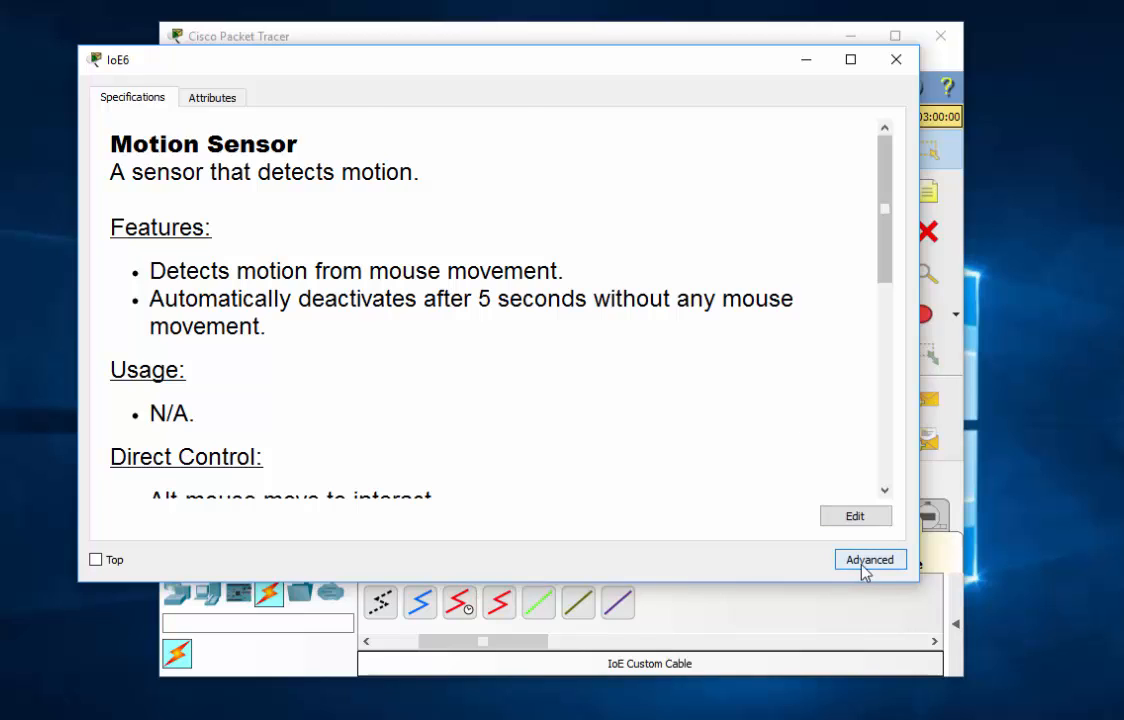
left_click(869, 559)
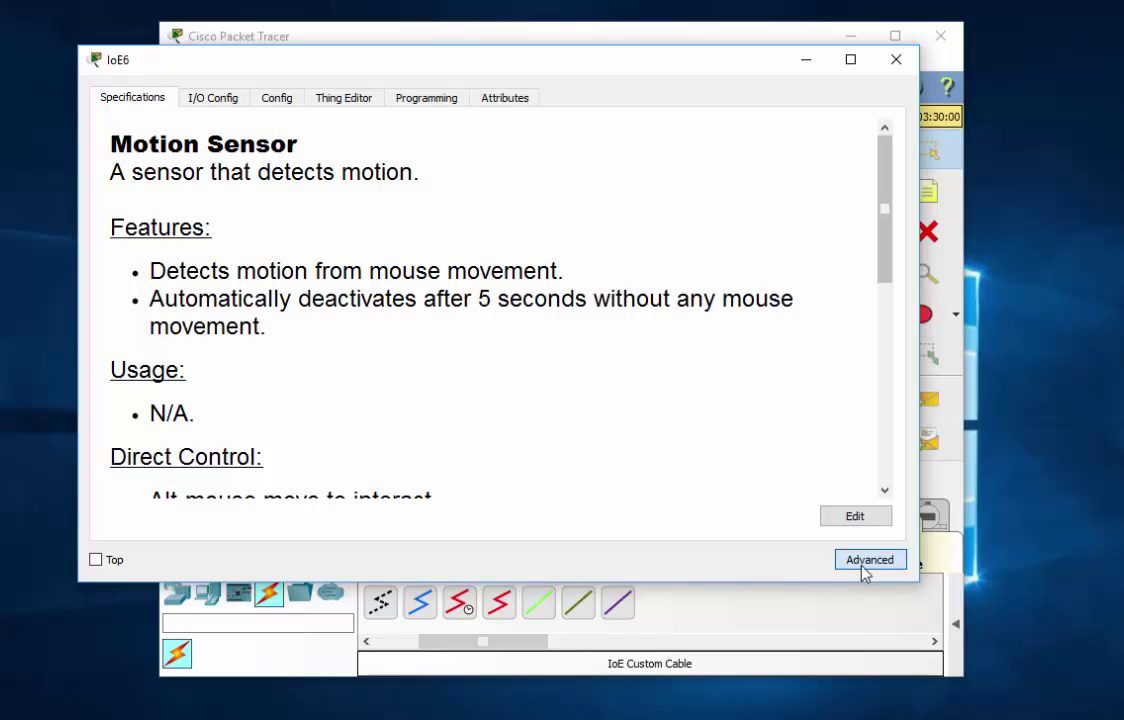
left_click(424, 100)
left_click(160, 168)
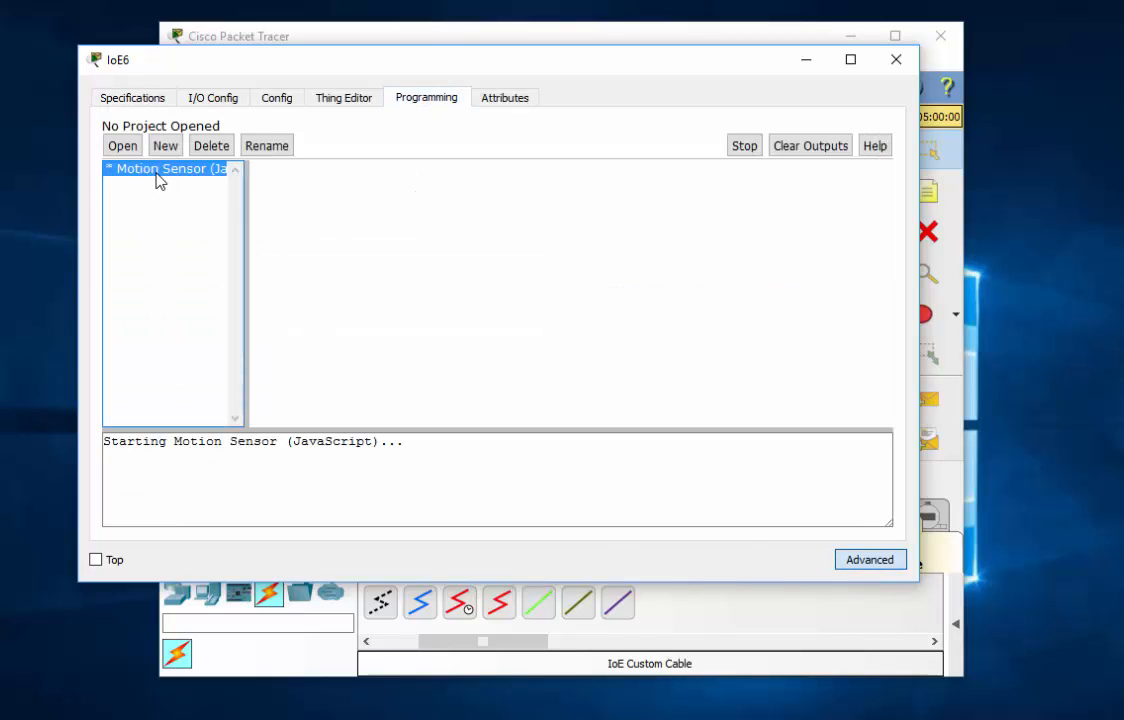
double_click(140, 168)
left_click(125, 186)
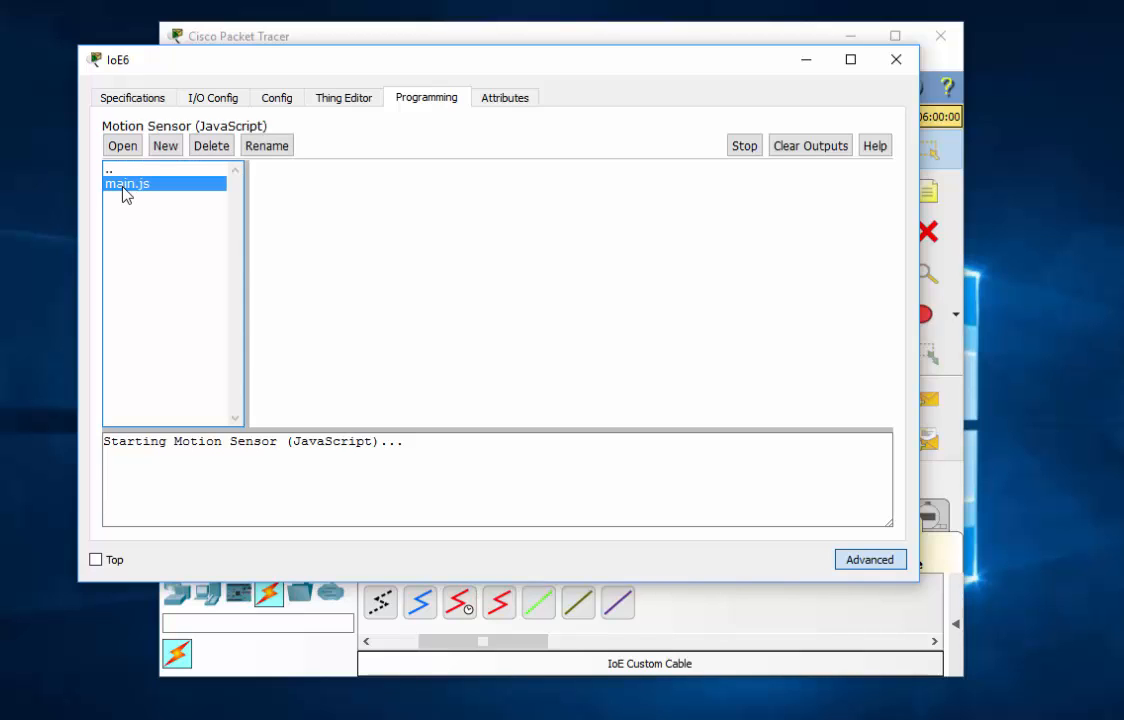
double_click(126, 186)
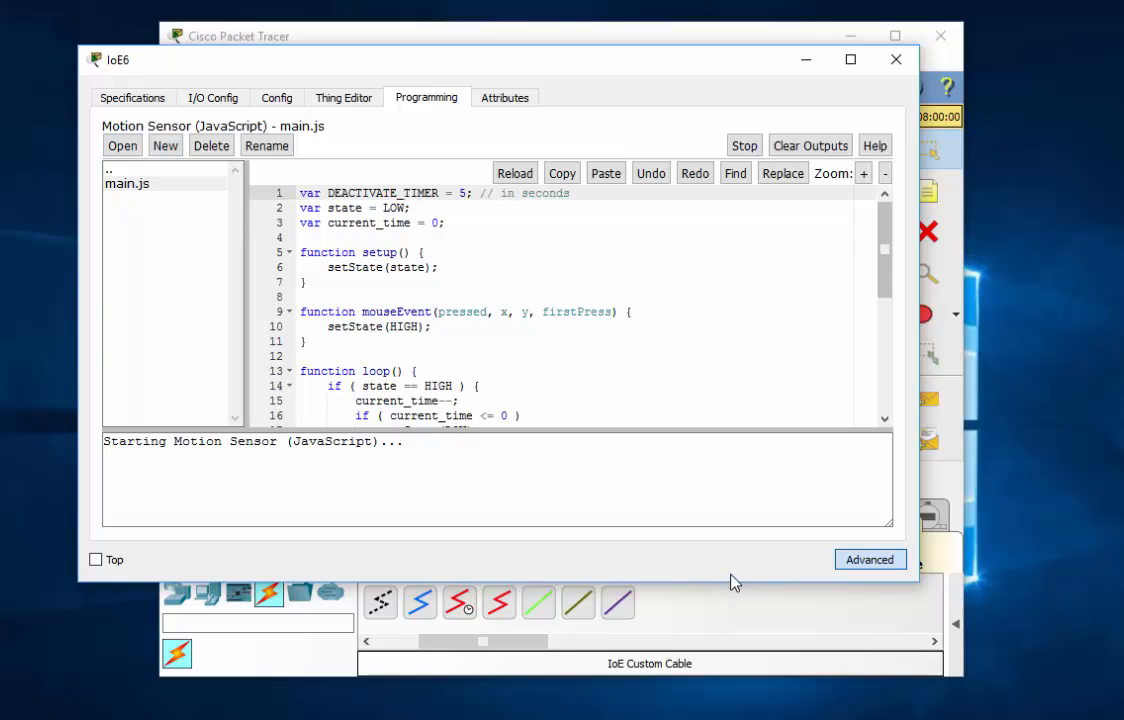
left_click_drag(735, 581, 735, 690)
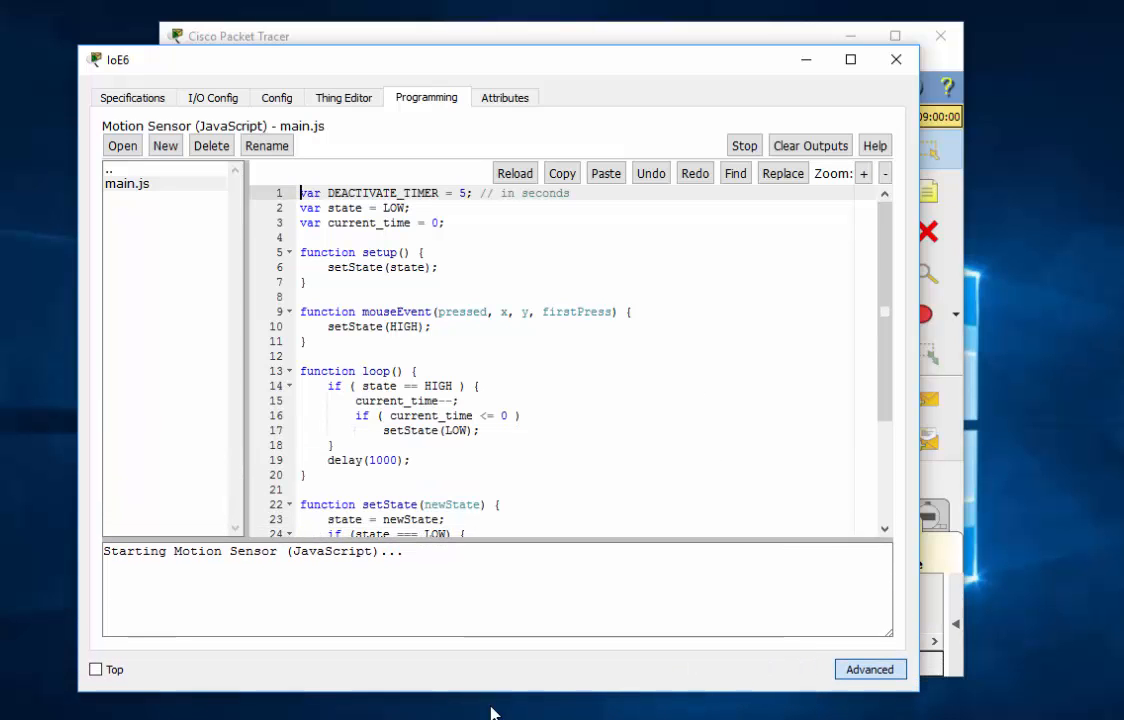
mouse_move(885, 312)
left_mouse_down()
mouse_move(887, 478)
mouse_move(887, 200)
left_mouse_up()
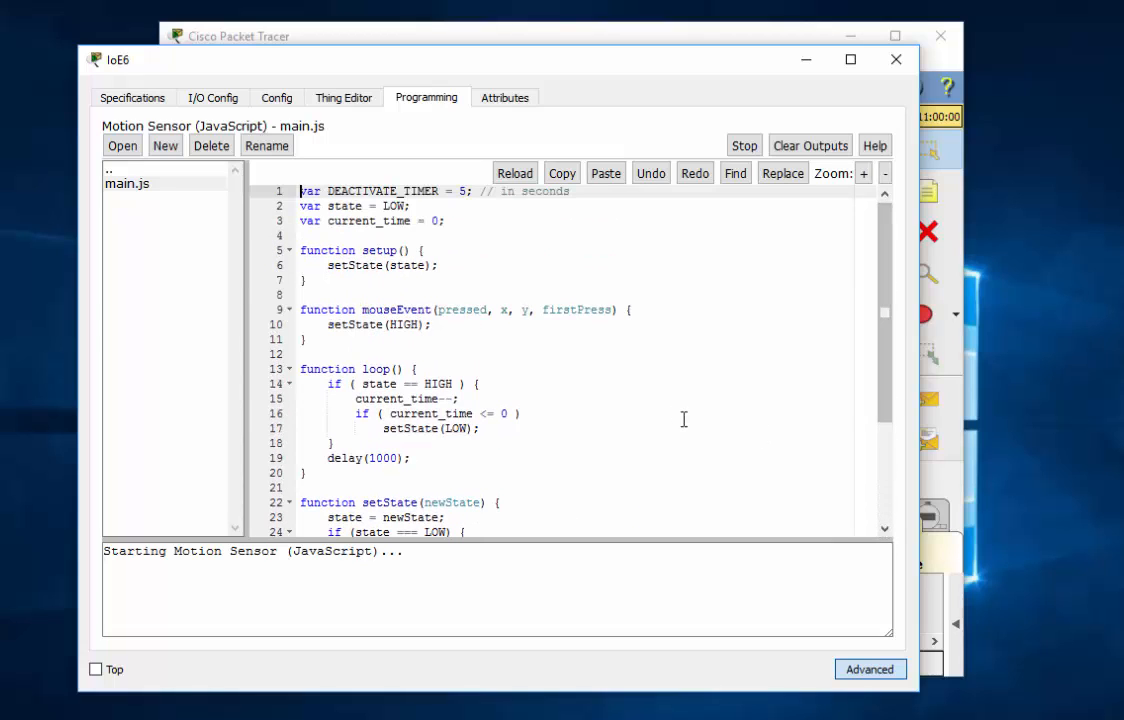
Stop and rerun the Motion Sensor's main.js firmware, returning to the diagram.
left_click(744, 146)
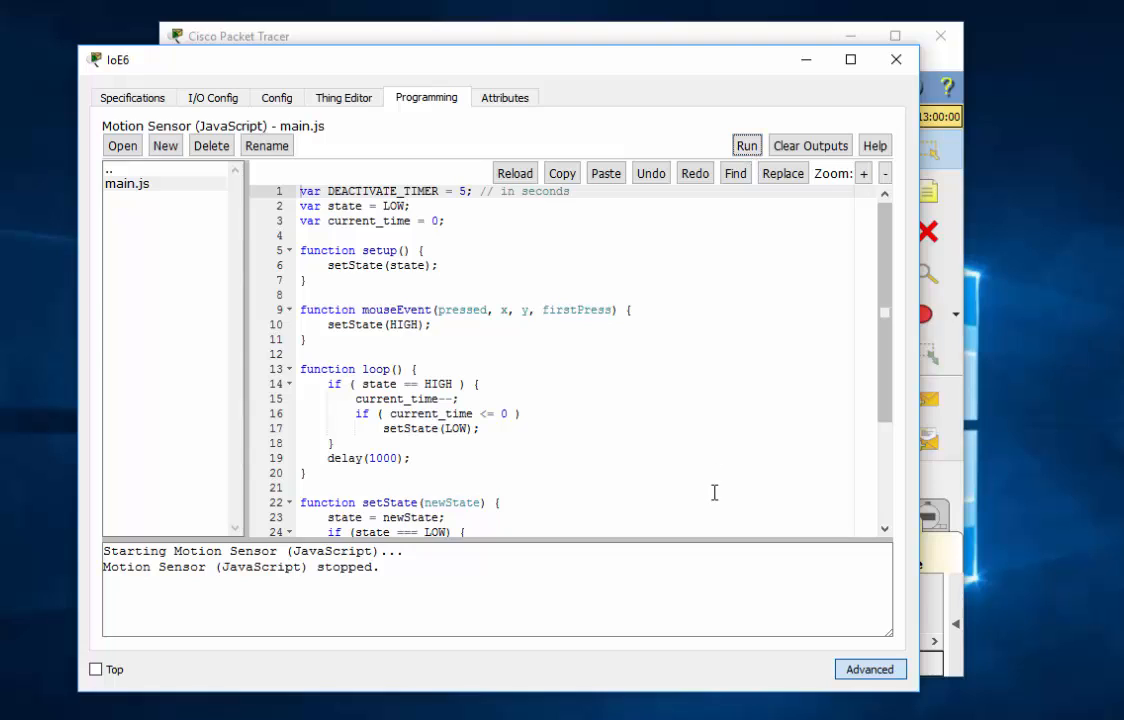
left_click(746, 146)
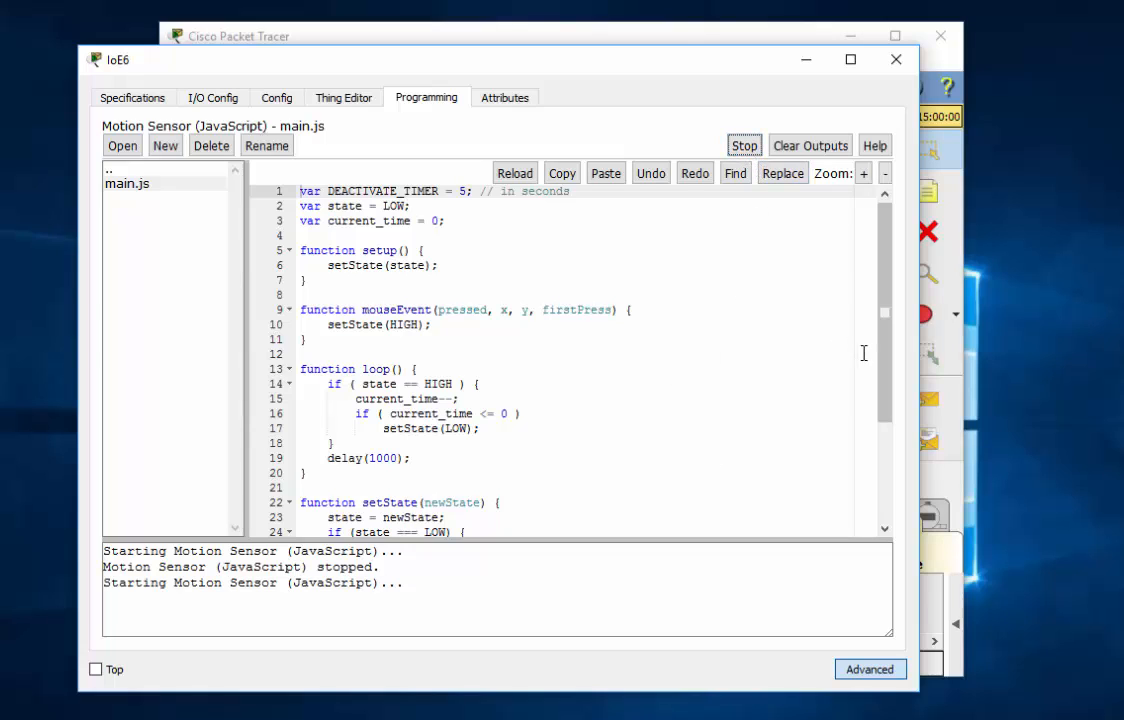
left_click_drag(884, 310, 884, 352)
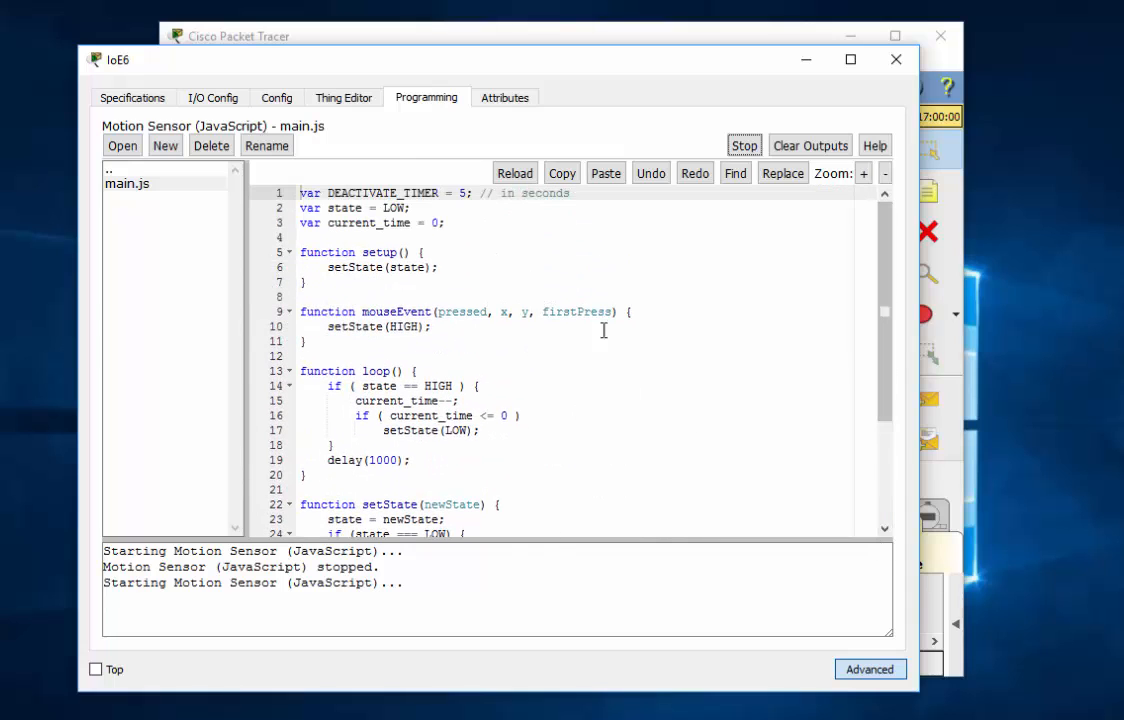
left_click(896, 59)
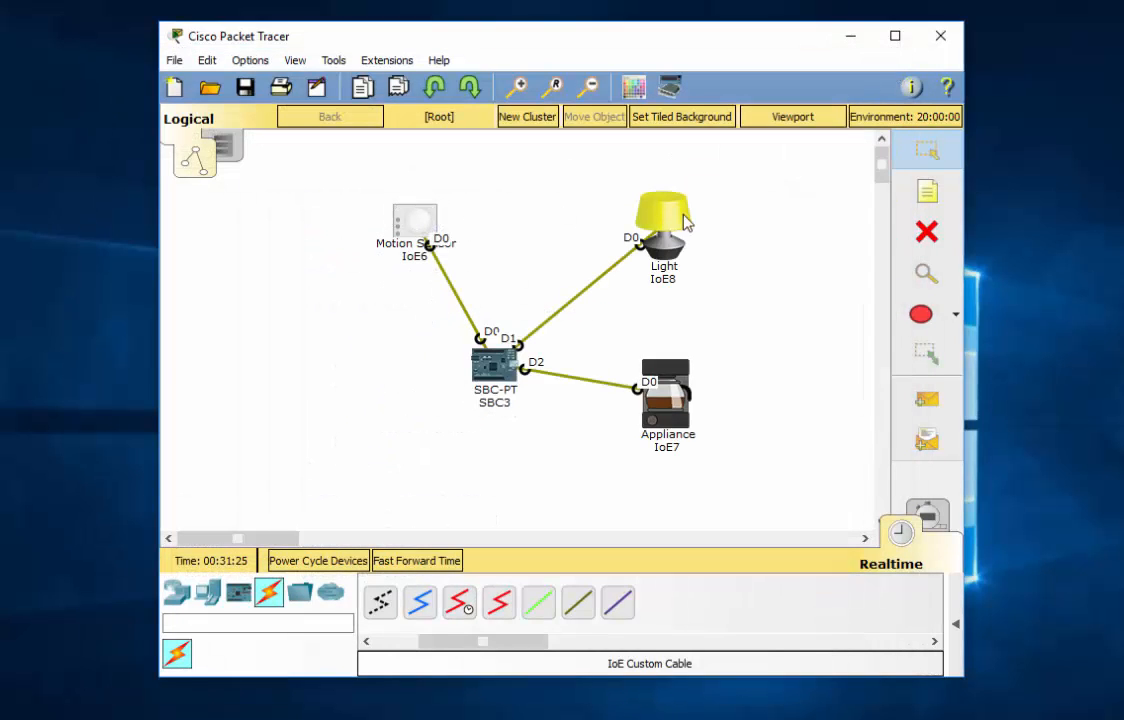
left_click(676, 250)
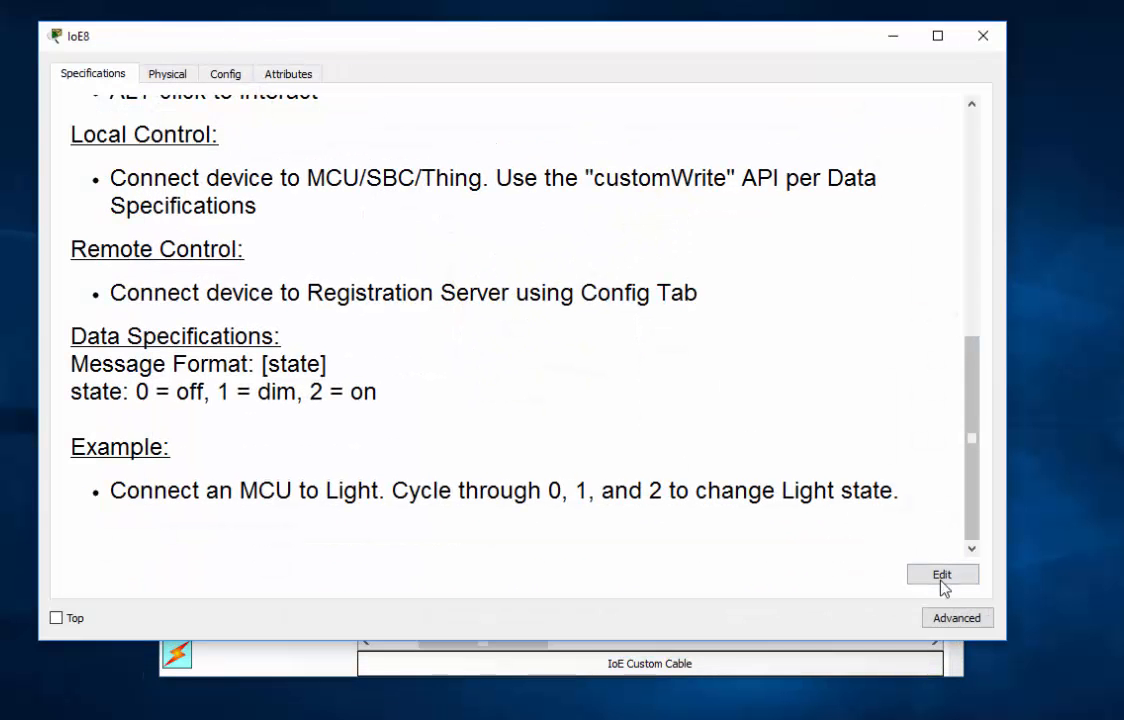
left_click(957, 617)
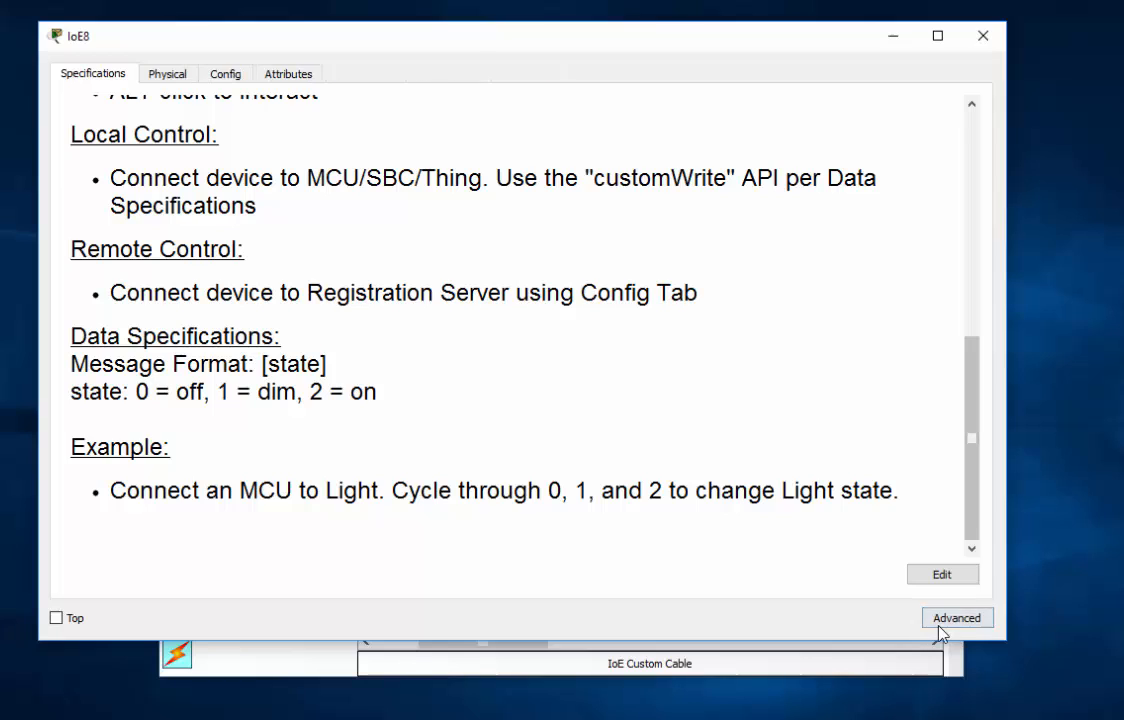
left_click(951, 624)
left_click(448, 74)
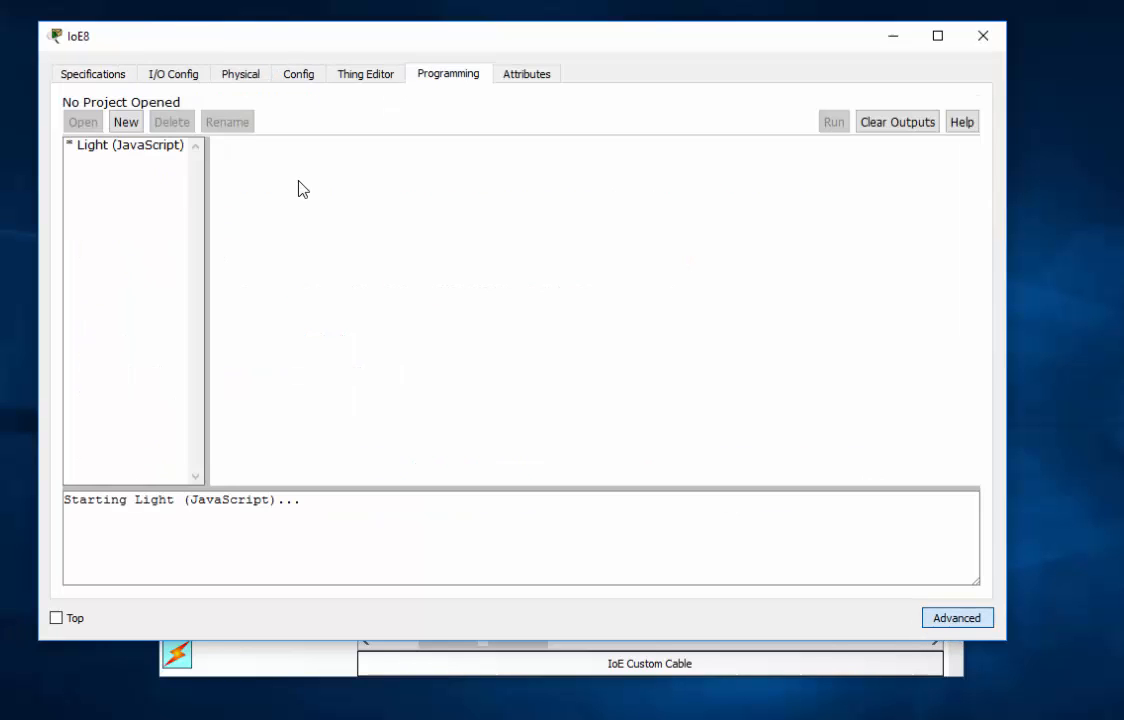
left_click(113, 150)
double_click(113, 150)
left_click(100, 163)
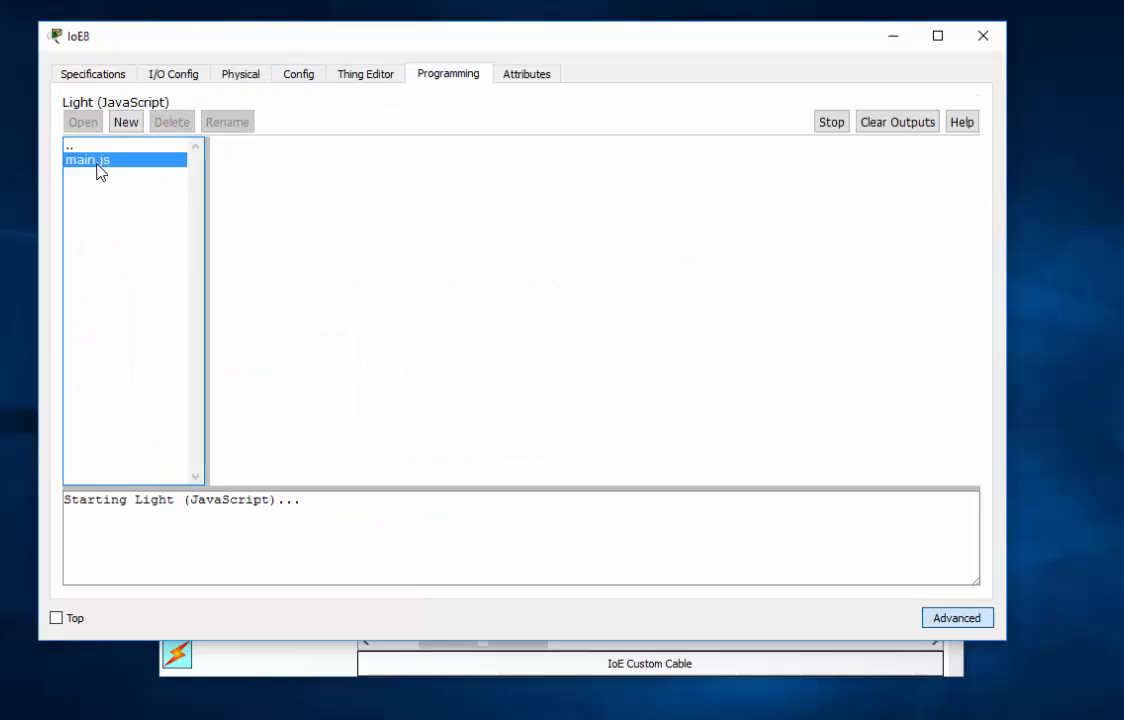
double_click(88, 161)
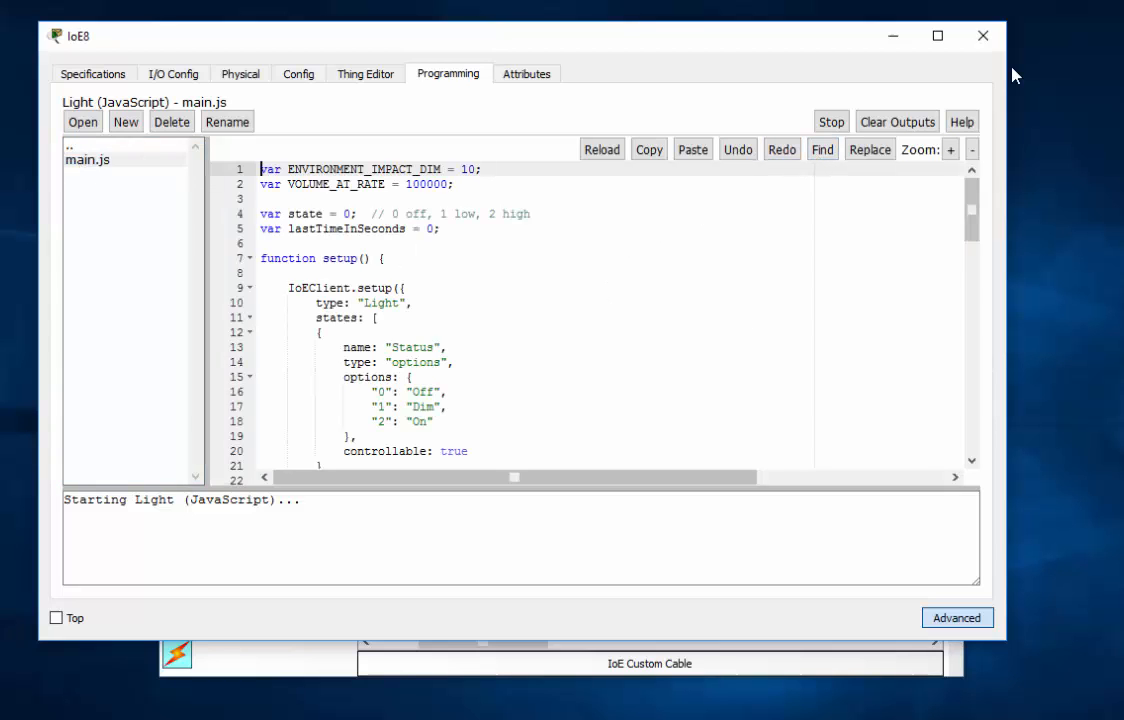
left_click(983, 36)
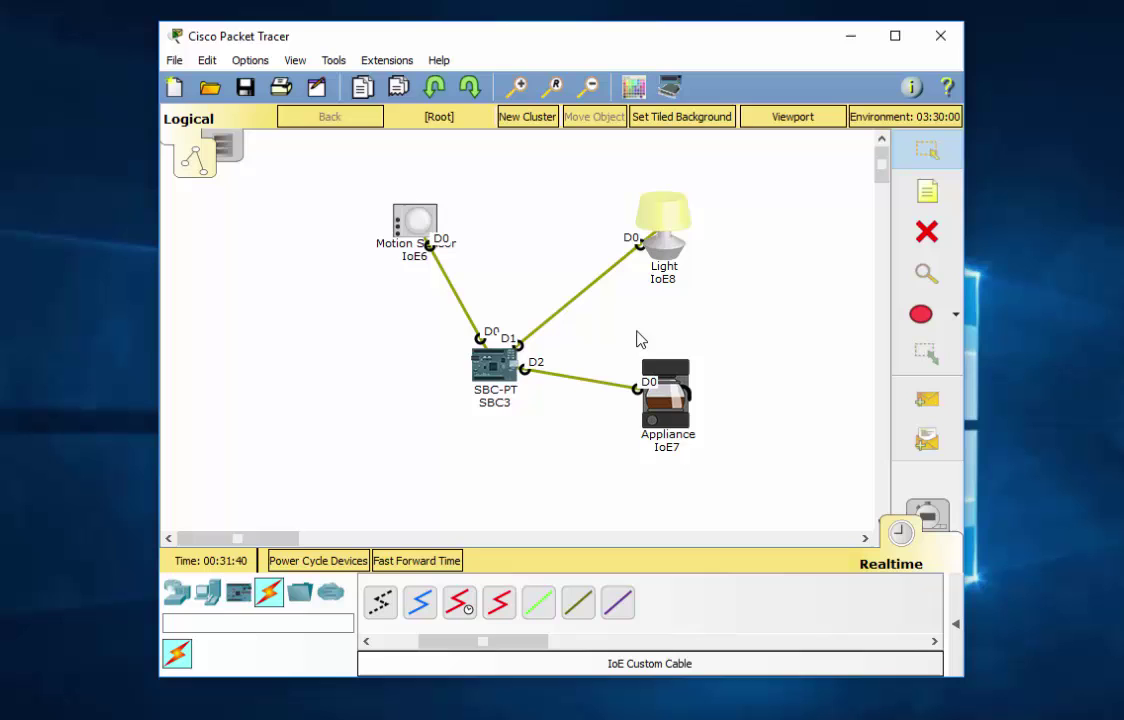
Glance at the Appliance IoE7, then run SBC3's motiontrip program from its Programming tab.
left_click(676, 383)
left_click(878, 78)
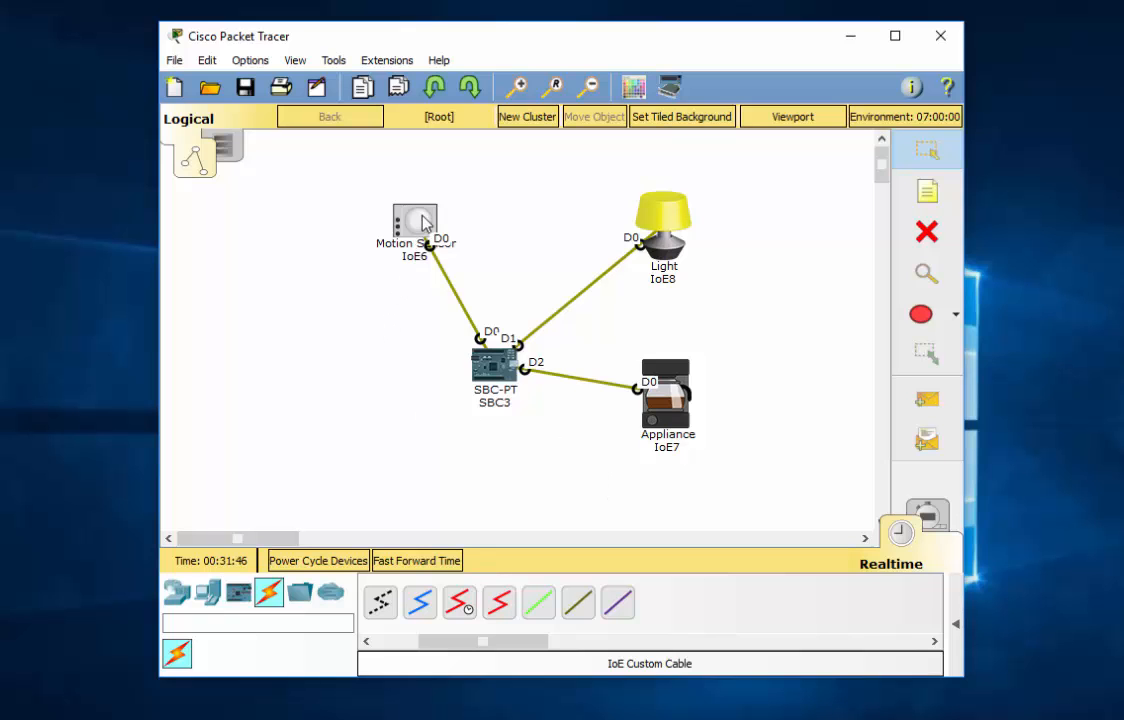
left_click(494, 360)
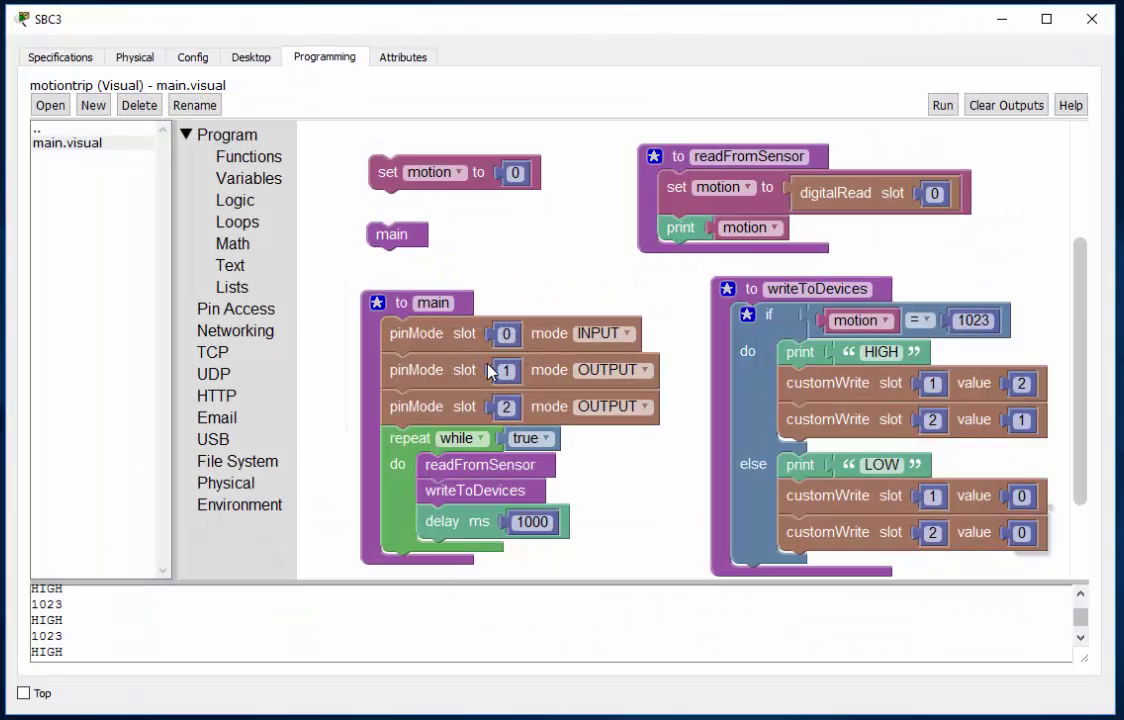
left_click(942, 106)
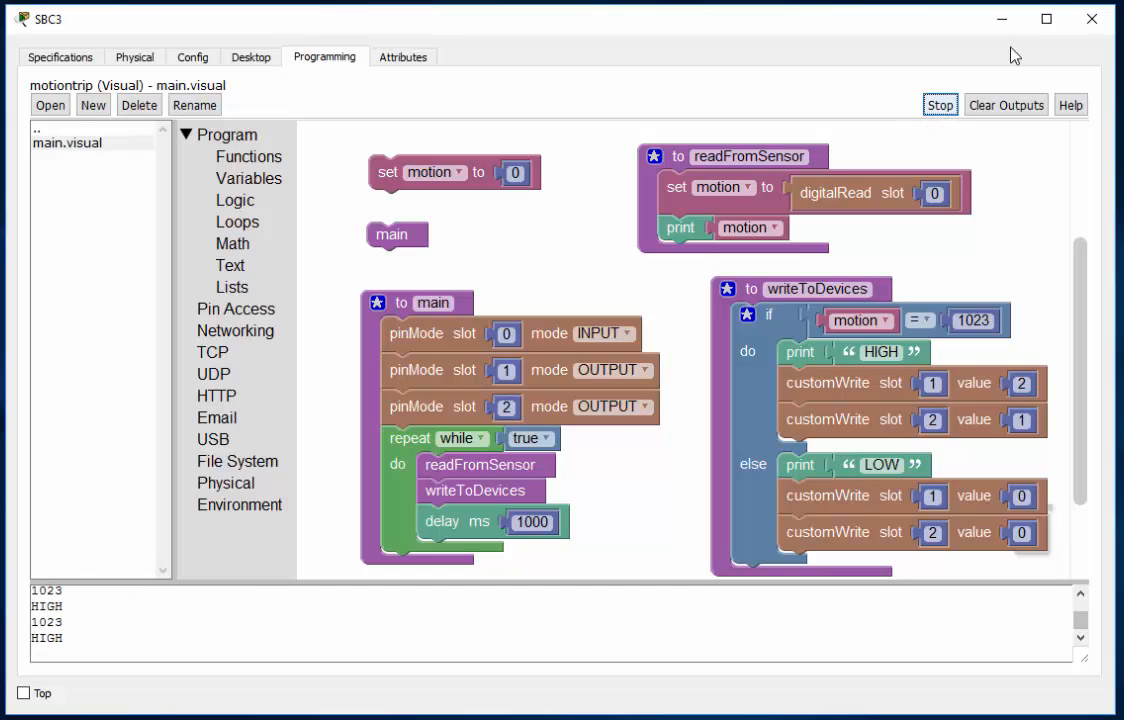
left_click(1091, 19)
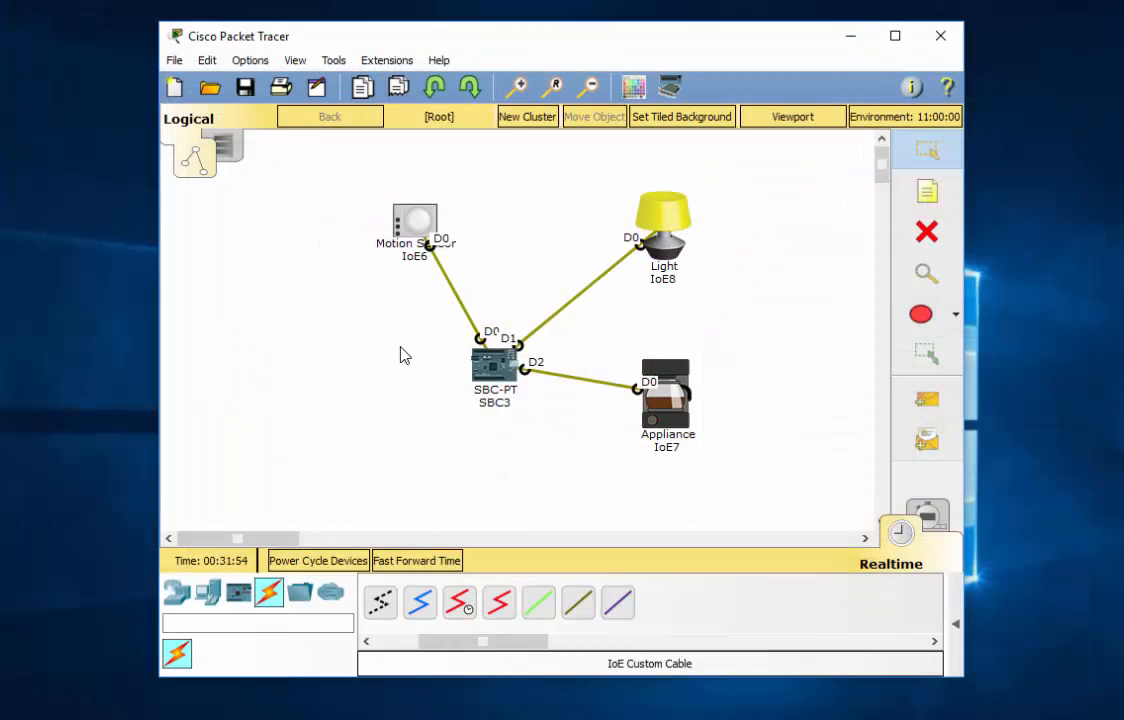